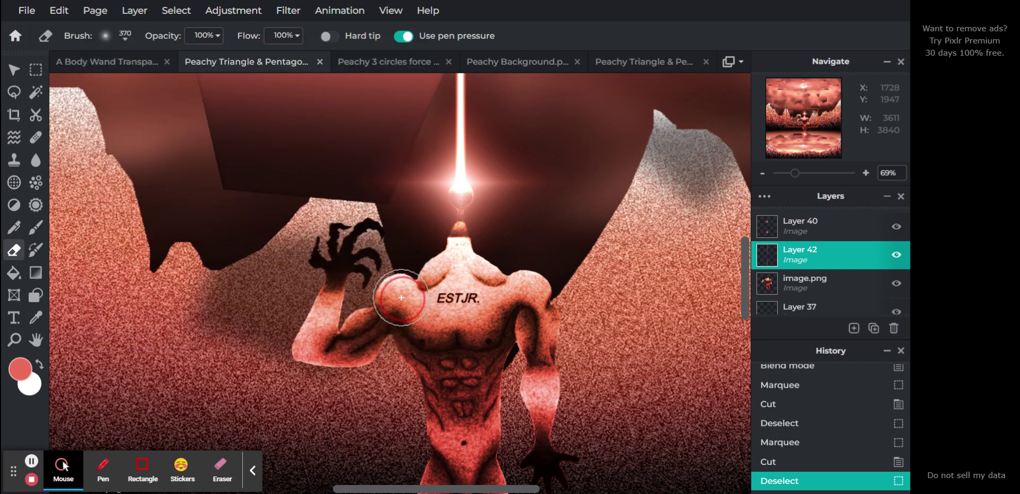
pyautogui.moveTo(518, 269)
pyautogui.mouseDown()
pyautogui.moveTo(458, 275)
pyautogui.moveTo(418, 263)
pyautogui.mouseUp()
pyautogui.click(793, 447)
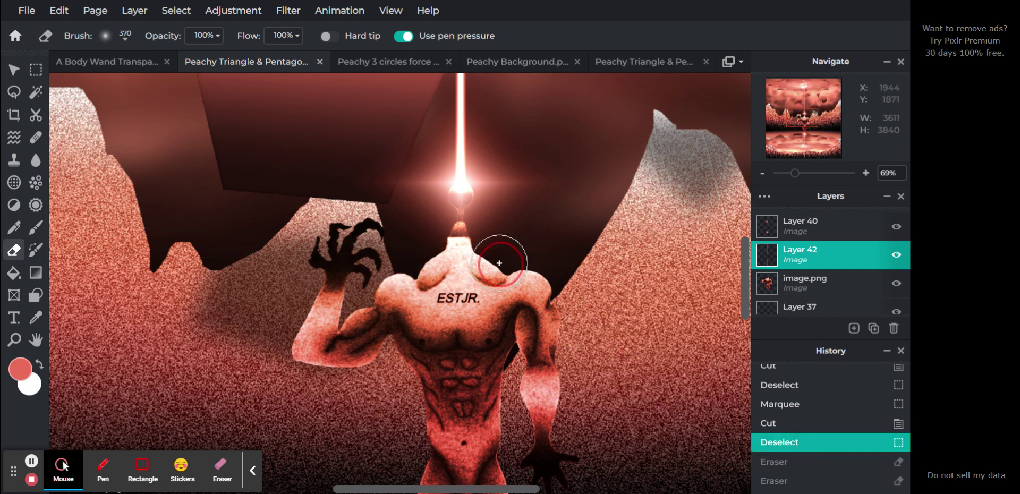
pyautogui.moveTo(480, 228)
pyautogui.mouseDown()
pyautogui.moveTo(451, 230)
pyautogui.moveTo(514, 243)
pyautogui.moveTo(509, 230)
pyautogui.moveTo(414, 236)
pyautogui.moveTo(514, 225)
pyautogui.mouseUp()
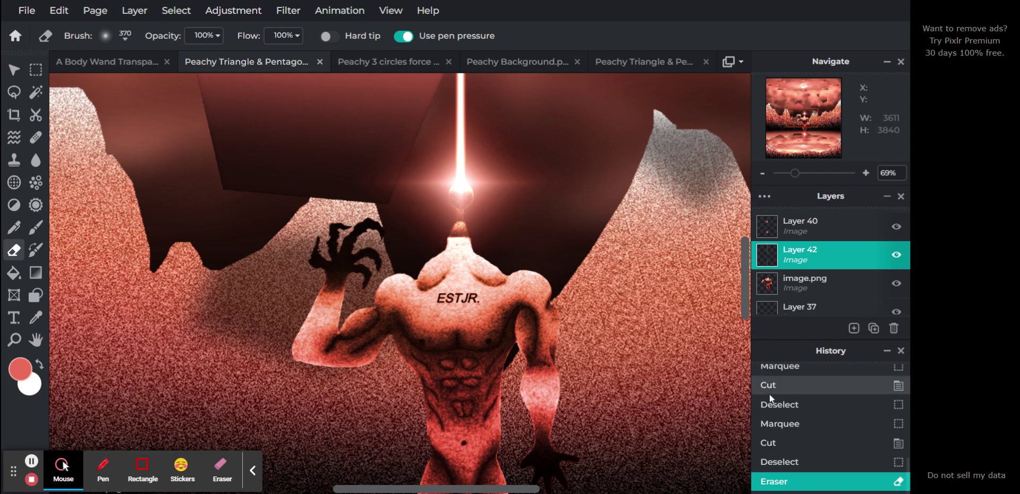
pyautogui.click(797, 463)
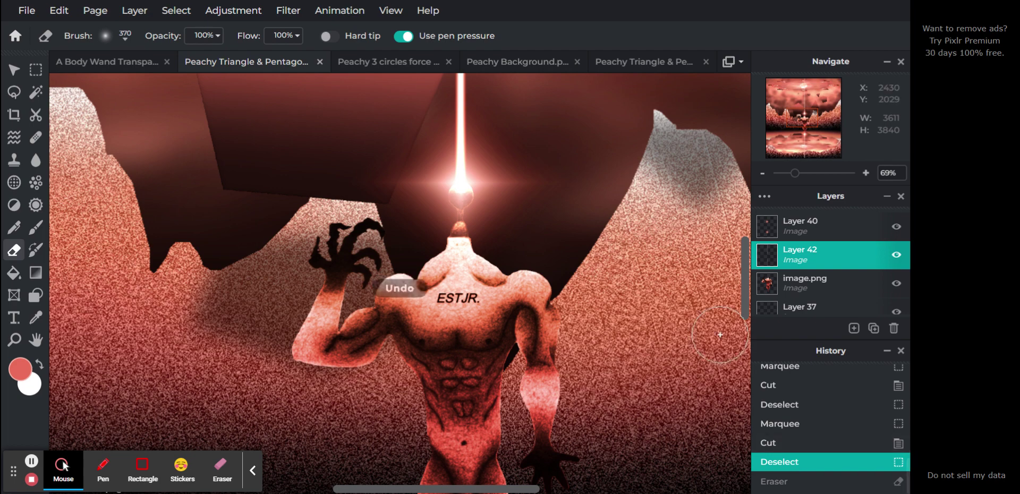
# Erase the unwanted beam traces on Layer 42 at the figure's neck tip and around its lower tip
pyautogui.moveTo(800, 174); pyautogui.dragTo(812, 173)
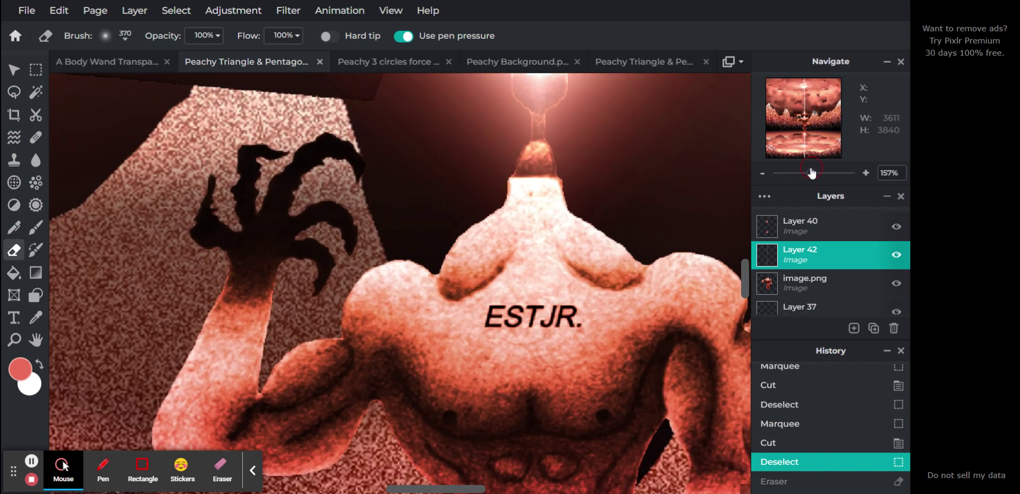
pyautogui.moveTo(802, 119); pyautogui.dragTo(807, 119)
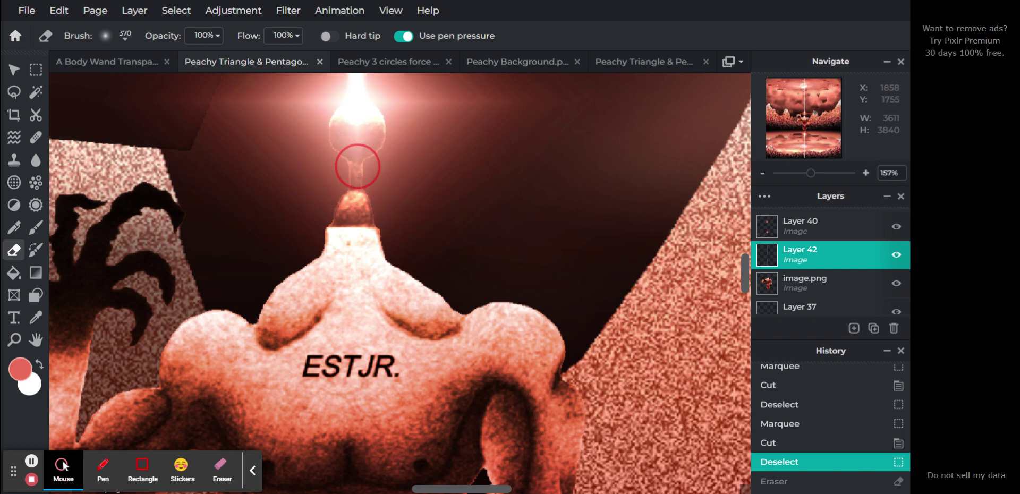
pyautogui.hotkey('ctrl', 'y')
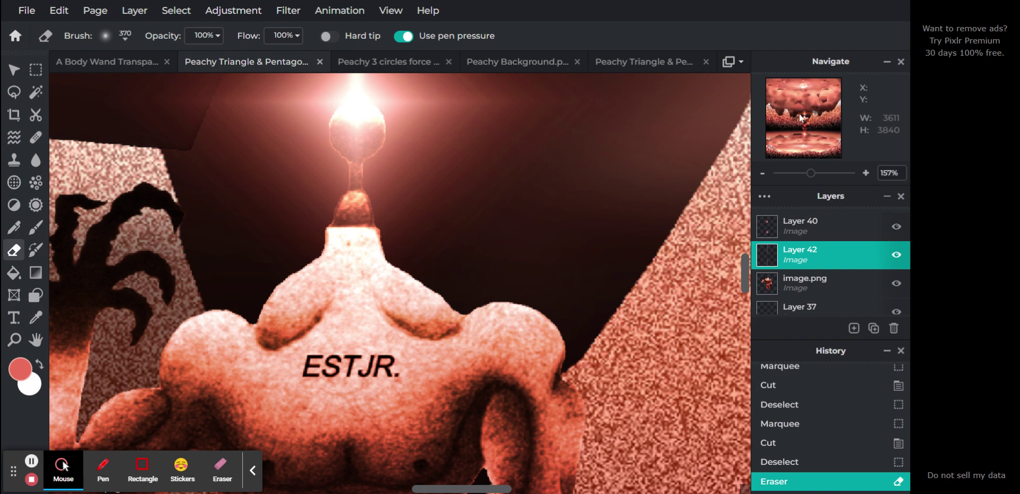
pyautogui.moveTo(811, 119)
pyautogui.mouseDown()
pyautogui.moveTo(804, 144)
pyautogui.moveTo(809, 134)
pyautogui.mouseUp()
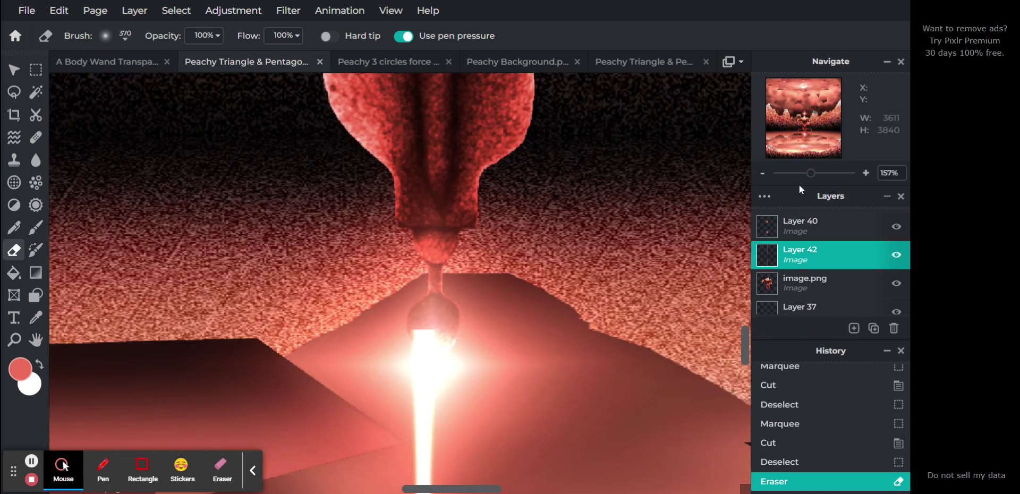
pyautogui.moveTo(810, 173); pyautogui.dragTo(802, 173)
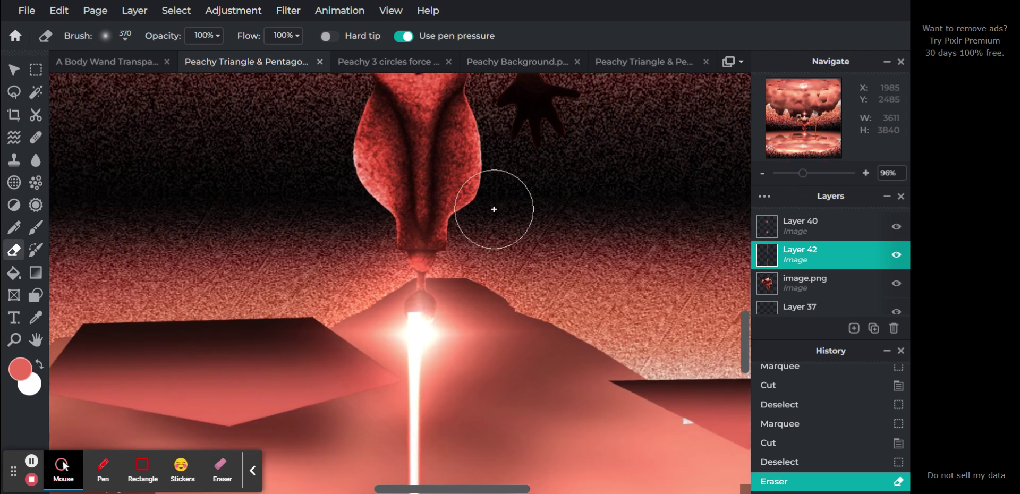
pyautogui.click(484, 239)
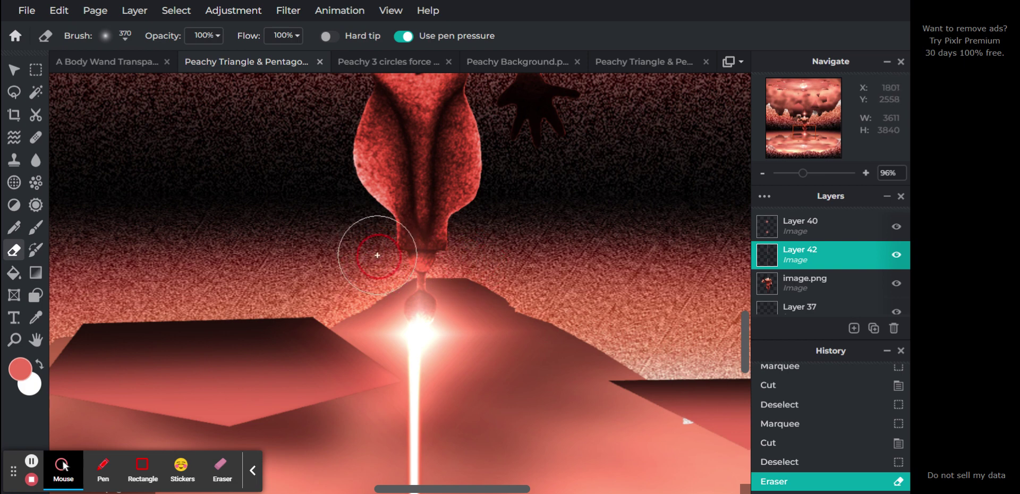
pyautogui.moveTo(378, 255)
pyautogui.mouseDown()
pyautogui.moveTo(399, 227)
pyautogui.moveTo(481, 237)
pyautogui.mouseUp()
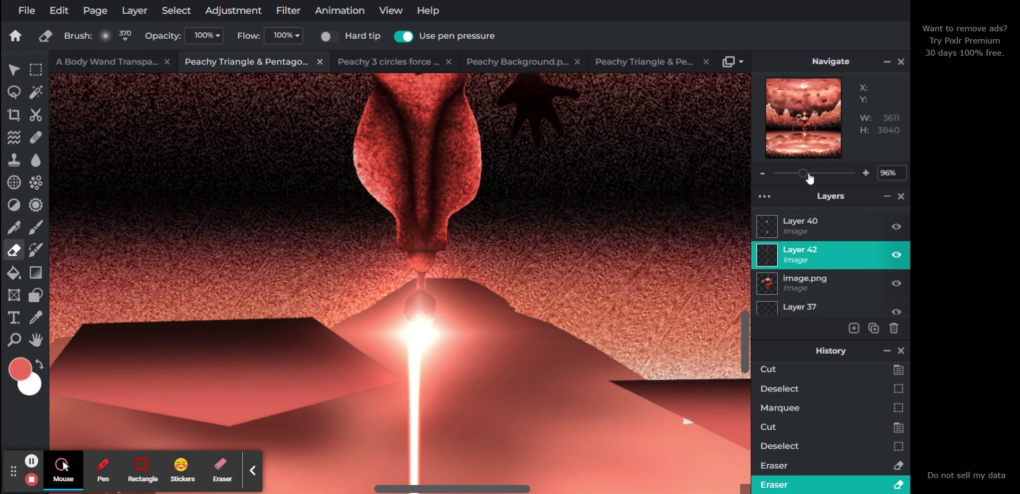
# Make a rectangular marquee selection about 1844 by 1595 px around the lower half of the light beam
pyautogui.moveTo(803, 174); pyautogui.dragTo(782, 189)
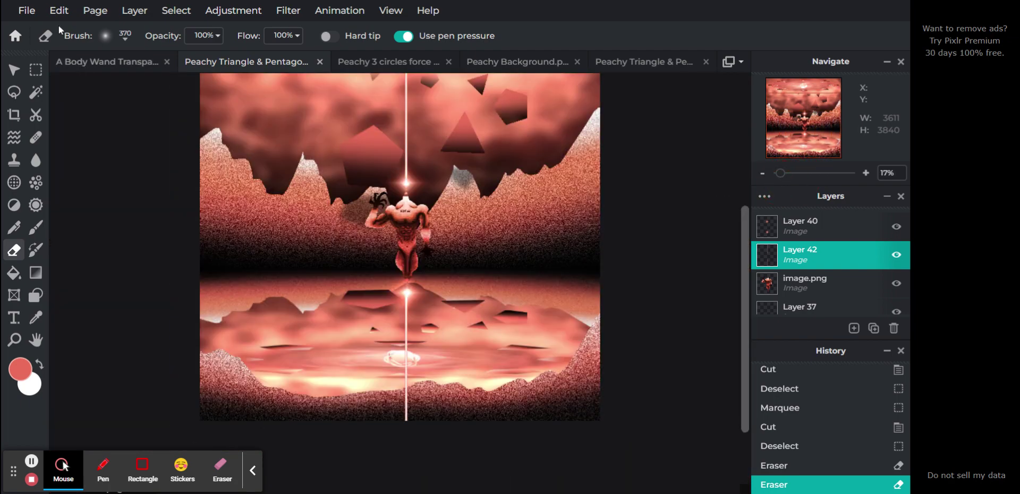
pyautogui.click(15, 69)
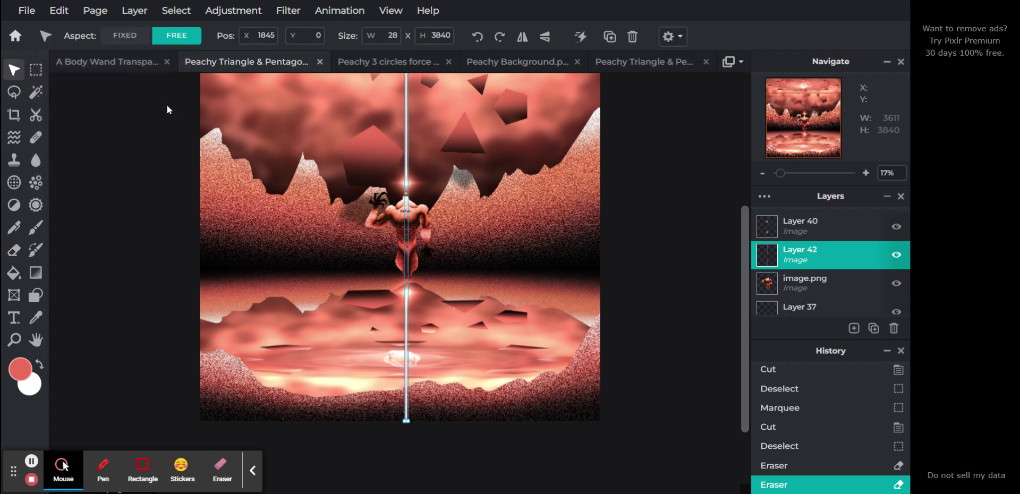
pyautogui.click(36, 69)
pyautogui.moveTo(295, 244); pyautogui.dragTo(498, 440)
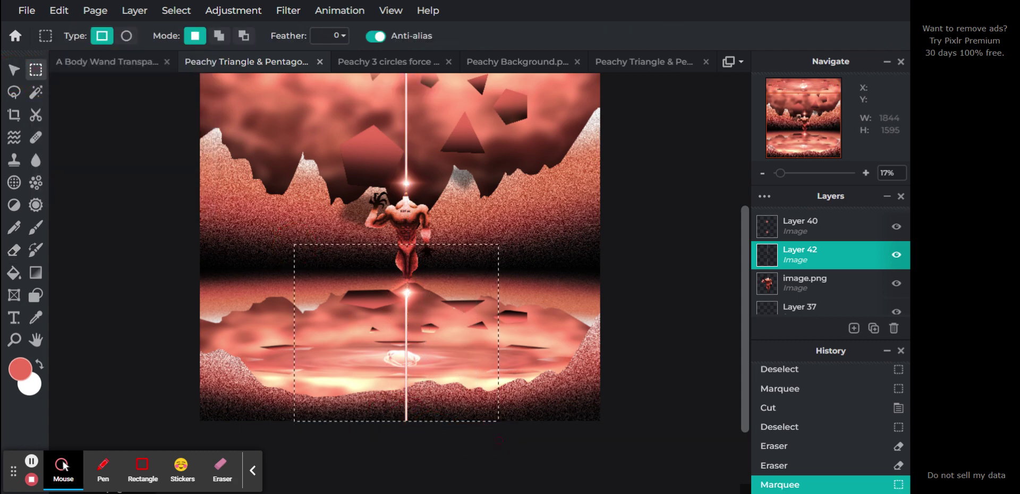
# Transform the selected lower beam on Layer 42 to a left position of 1853 so it lines up with the lower glow
pyautogui.press('v')
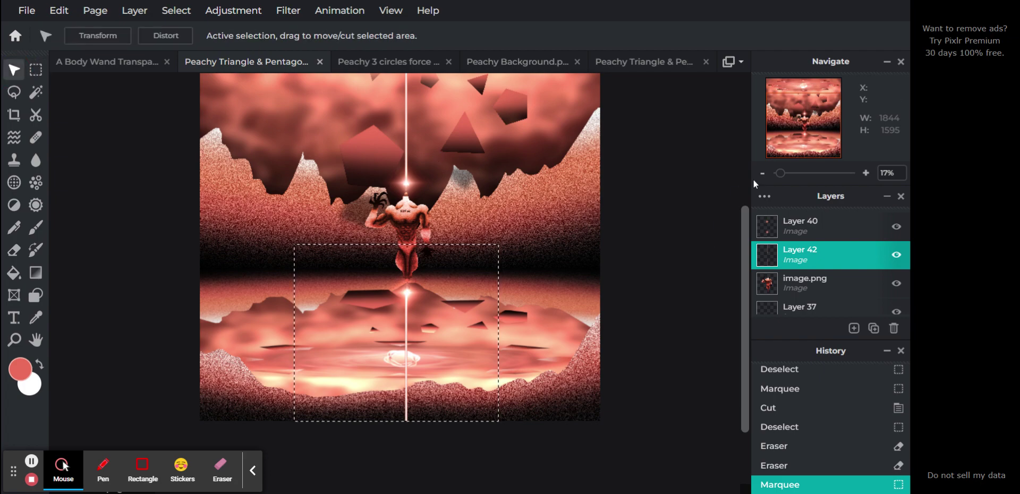
pyautogui.moveTo(785, 179); pyautogui.dragTo(811, 177)
pyautogui.click(804, 254)
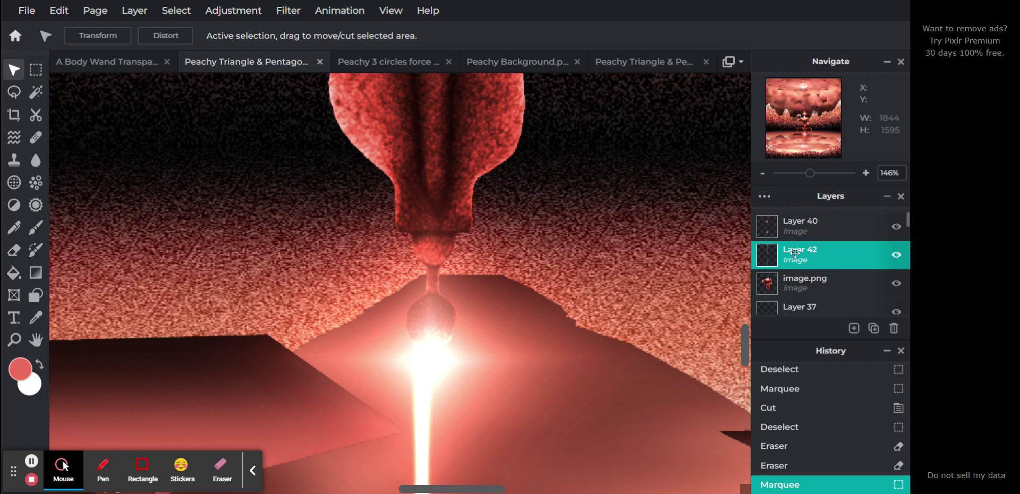
pyautogui.click(90, 35)
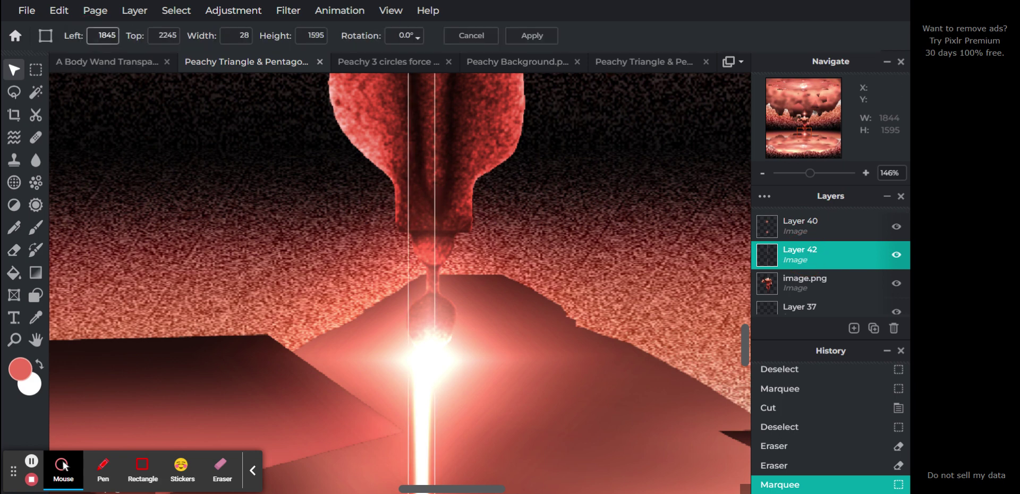
pyautogui.press('Right')
pyautogui.press('Right')
pyautogui.press('Right')
pyautogui.press('Right')
pyautogui.press('Right')
pyautogui.press('Right')
pyautogui.press('Right')
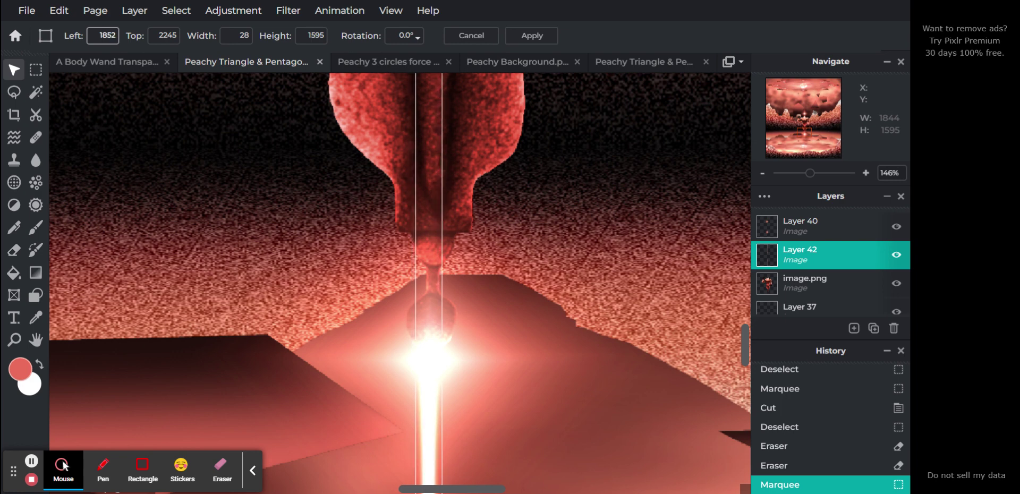
pyautogui.press('Right')
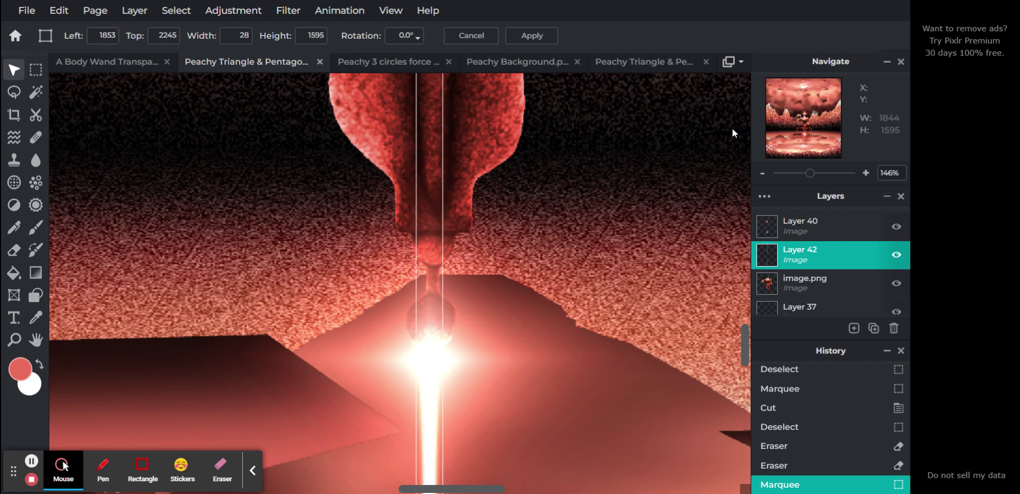
pyautogui.click(524, 42)
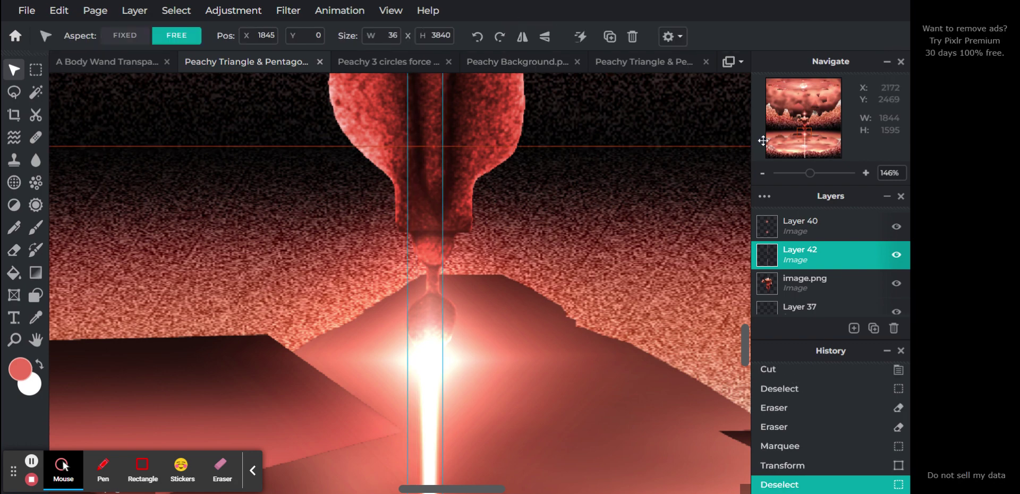
# Merge the beam layer, Layer 42, down into the figure's image.png layer
pyautogui.moveTo(809, 175); pyautogui.dragTo(787, 182)
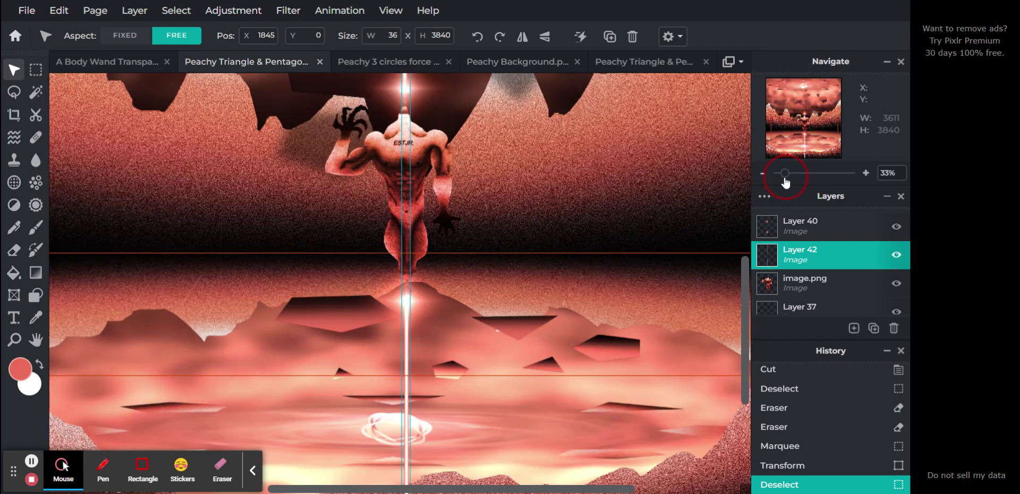
pyautogui.moveTo(789, 137); pyautogui.dragTo(789, 107)
pyautogui.moveTo(788, 178)
pyautogui.mouseDown()
pyautogui.moveTo(805, 171)
pyautogui.moveTo(781, 188)
pyautogui.mouseUp()
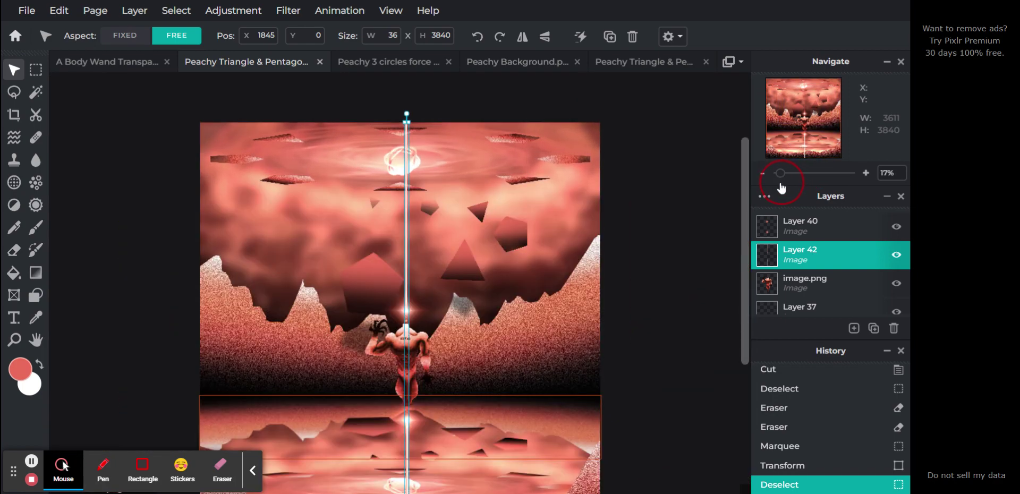
pyautogui.click(804, 254)
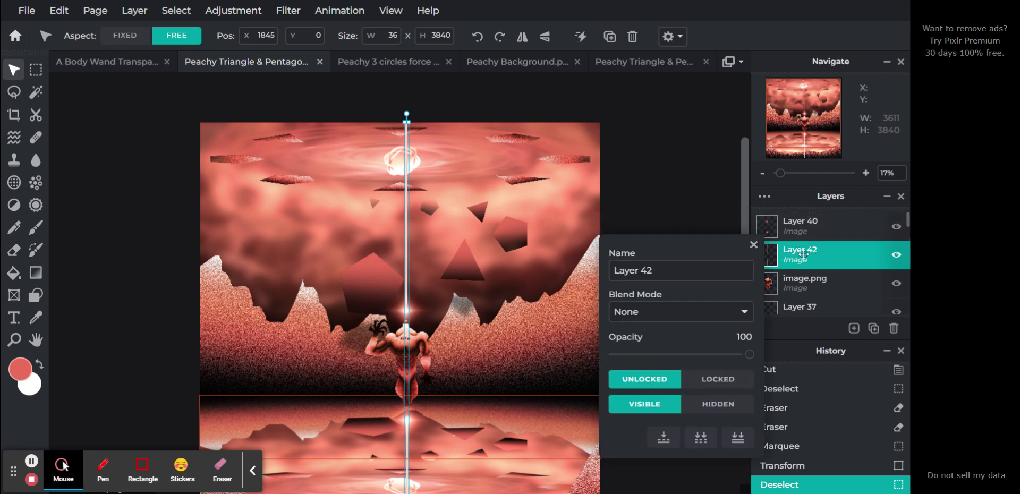
pyautogui.click(673, 448)
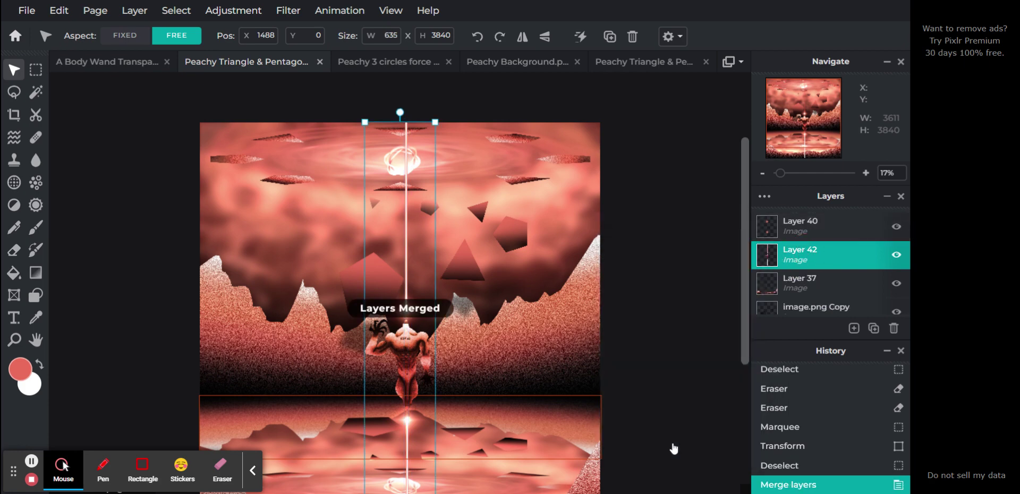
# Try to merge the glow layer, Layer 40, down into Layer 42
pyautogui.click(806, 234)
pyautogui.click(806, 234)
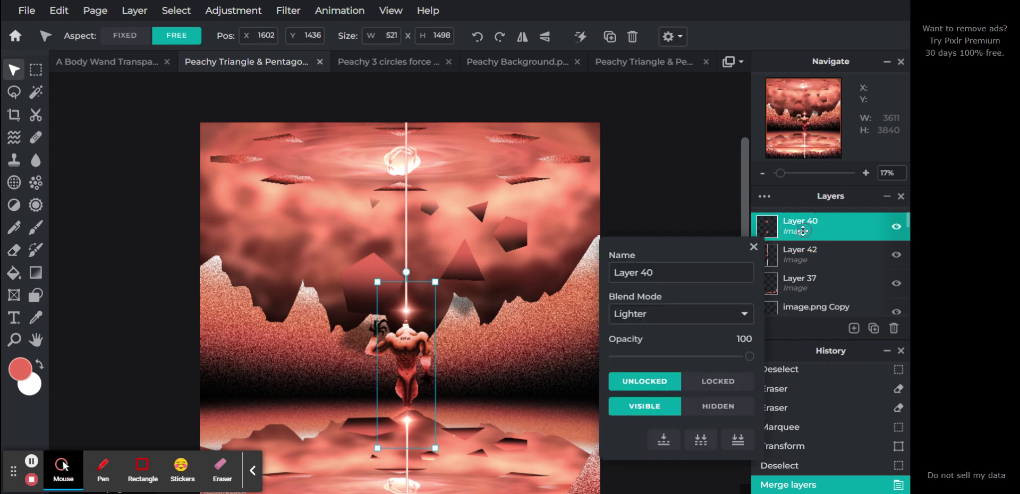
pyautogui.click(664, 438)
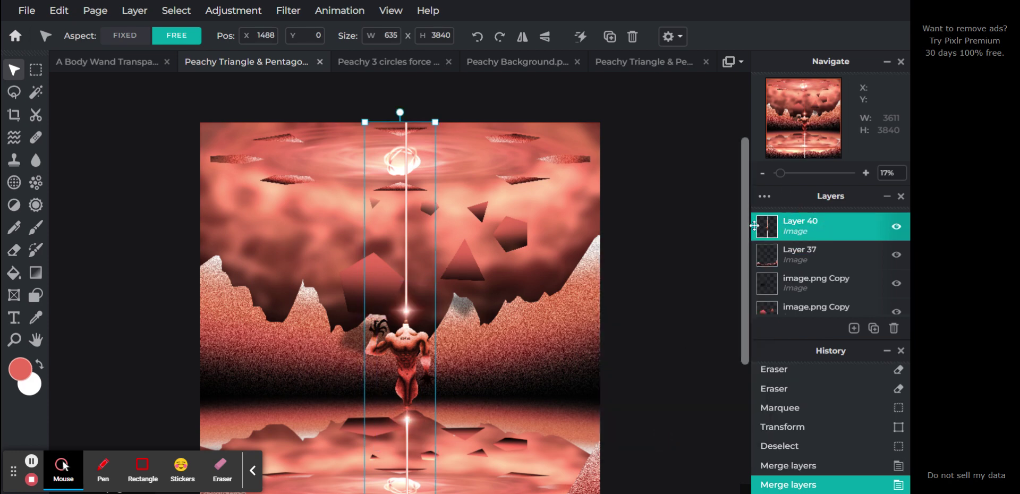
pyautogui.moveTo(783, 175); pyautogui.dragTo(803, 172)
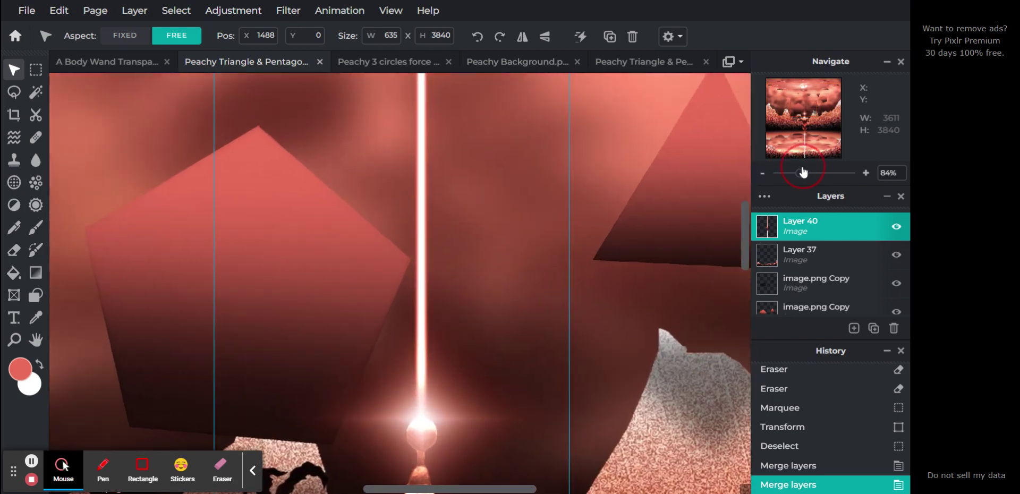
pyautogui.moveTo(805, 105); pyautogui.dragTo(805, 131)
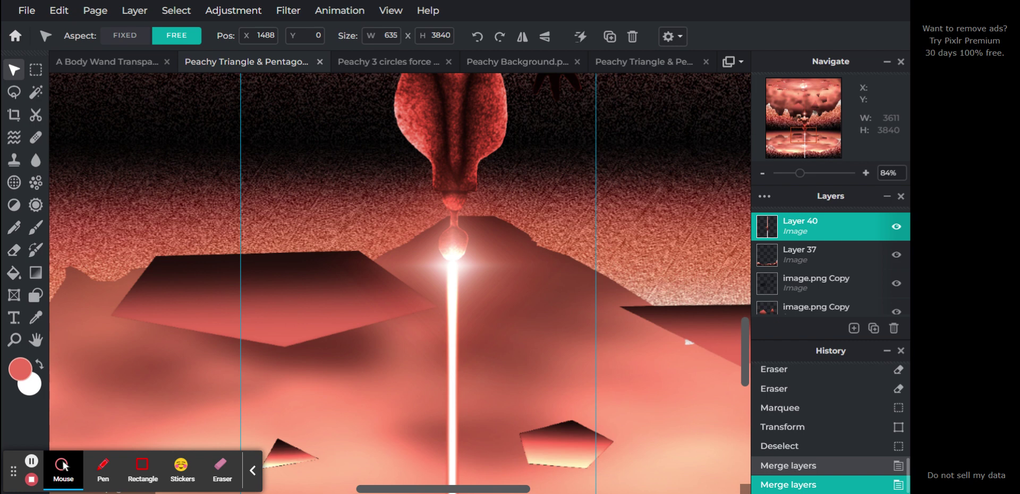
pyautogui.click(791, 468)
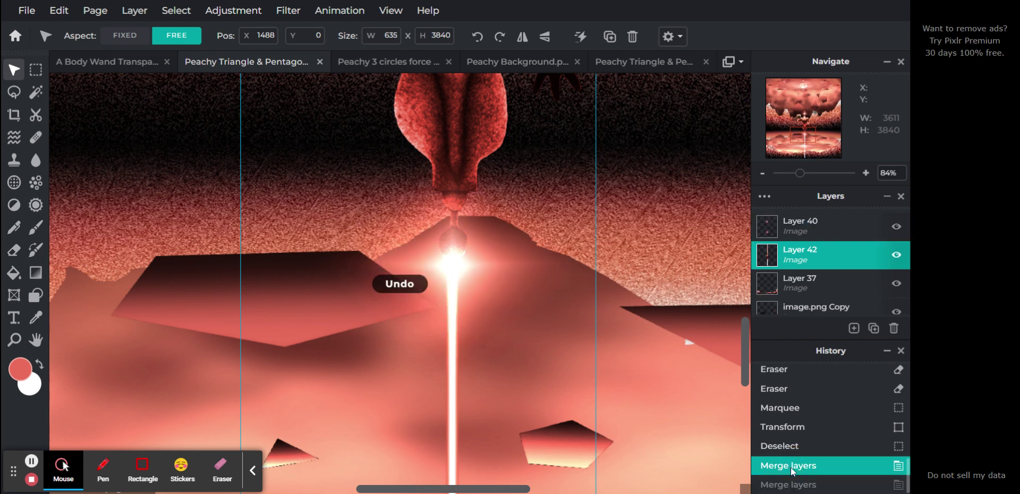
# Duplicate the glow layer, Layer 40, and merge the original down into Layer 42
pyautogui.click(808, 227)
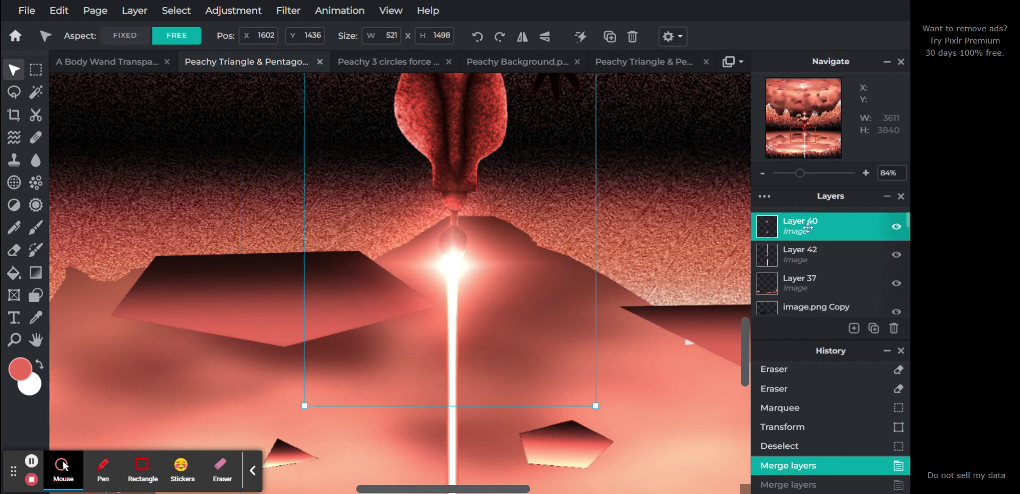
pyautogui.click(874, 330)
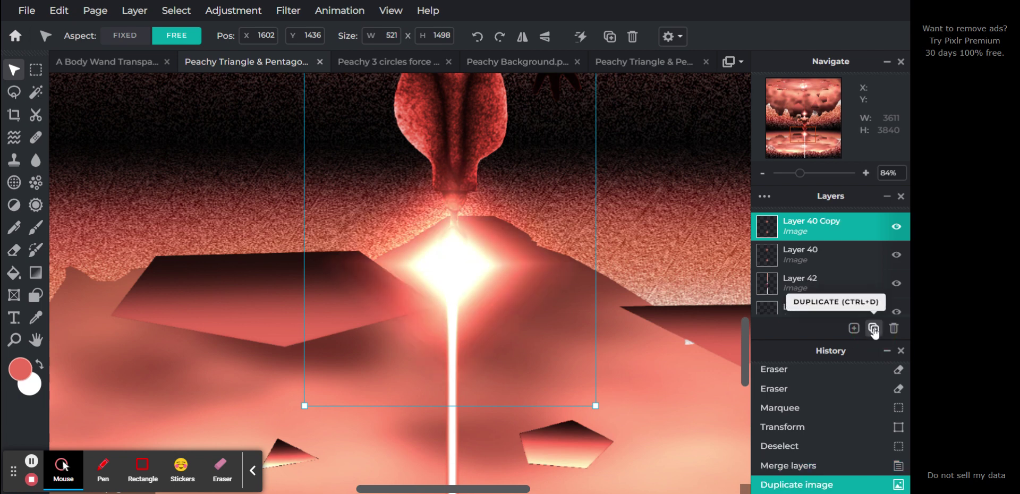
pyautogui.click(819, 258)
pyautogui.click(818, 258)
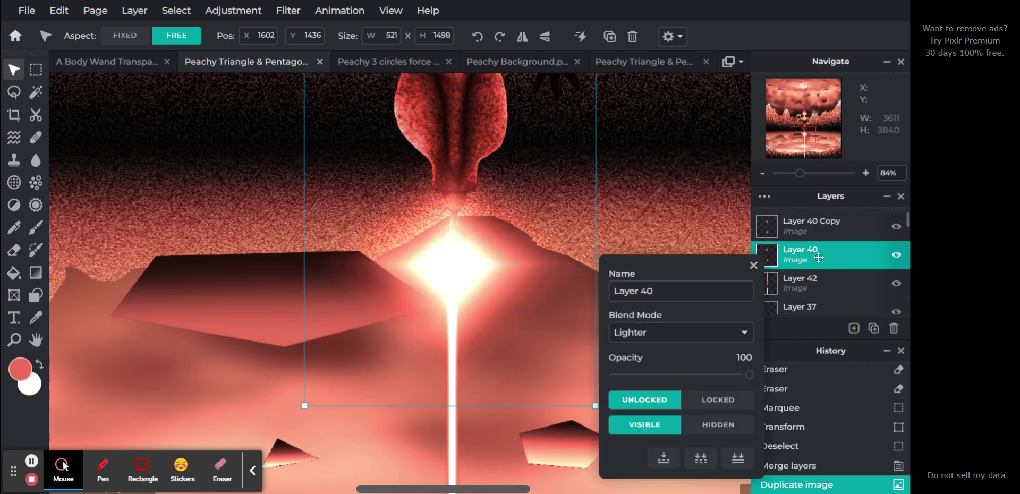
pyautogui.click(664, 457)
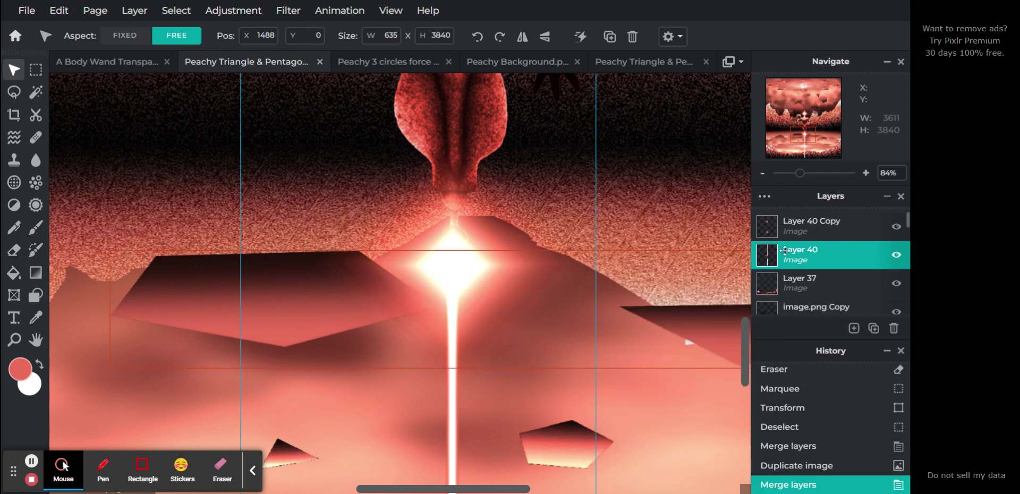
# Merge Layer 40 Copy down into Layer 40 to combine the duplicated glow with the beam and figure
pyautogui.click(801, 231)
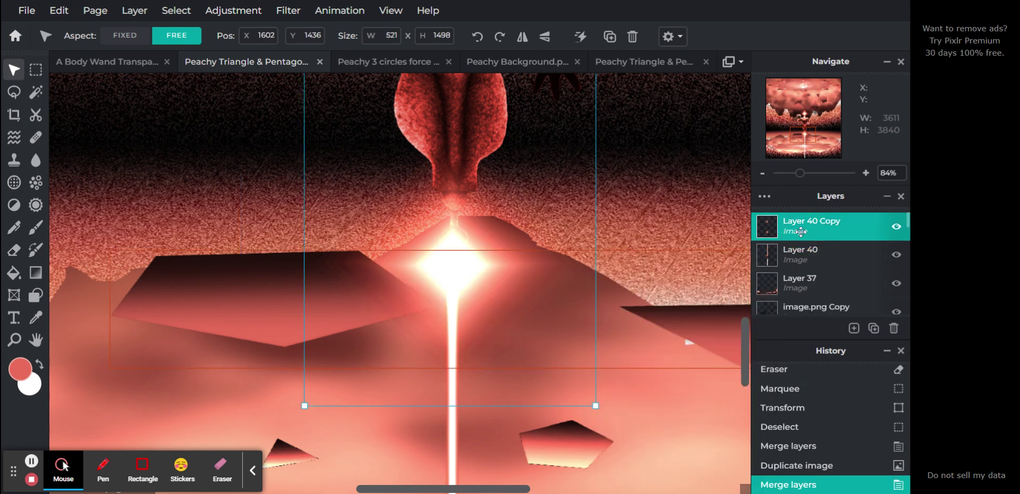
pyautogui.click(802, 231)
pyautogui.click(664, 433)
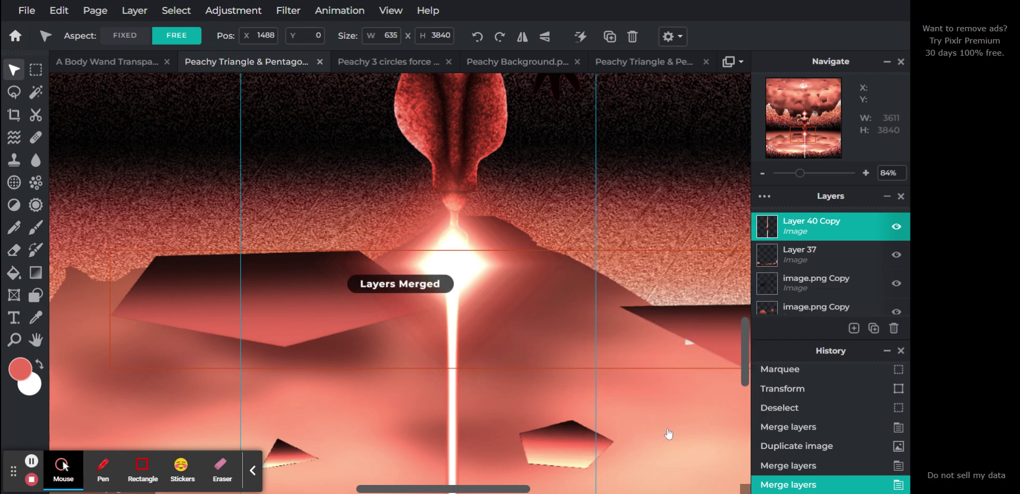
pyautogui.moveTo(803, 136); pyautogui.dragTo(808, 114)
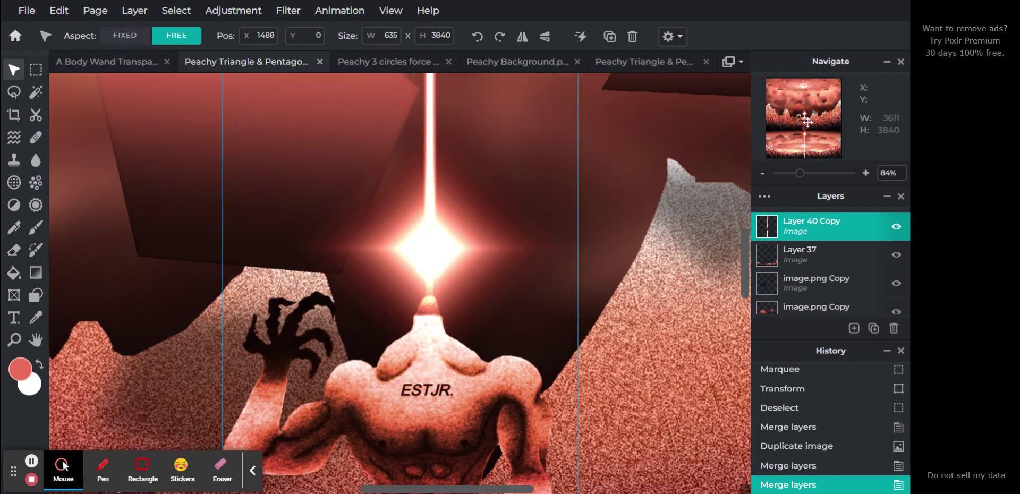
# Move the merged beam and figure layer, Layer 40 Copy, below Layer 37 in the layer order
pyautogui.moveTo(800, 181); pyautogui.dragTo(780, 174)
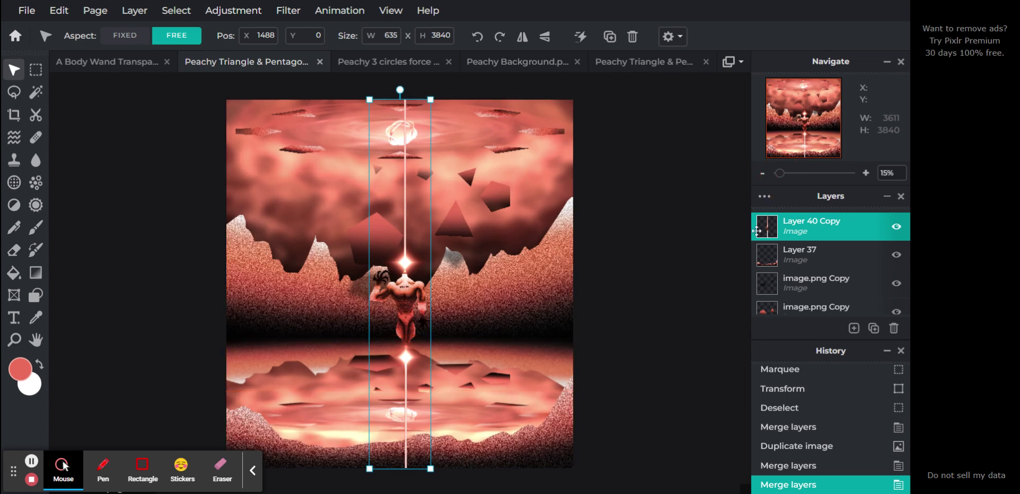
pyautogui.moveTo(818, 227); pyautogui.dragTo(814, 252)
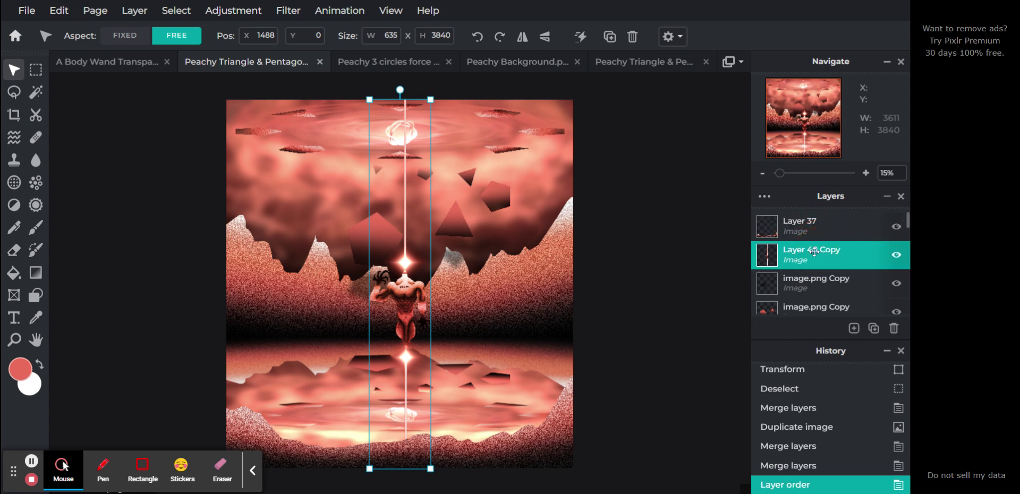
# Nudge the merged beam and figure layer left until its horizontal position is 1464
pyautogui.click(676, 307)
pyautogui.click(410, 304)
pyautogui.press('Left')
pyautogui.press('Left')
pyautogui.press('Left')
pyautogui.press('Left')
pyautogui.press('Left')
pyautogui.press('Left')
pyautogui.press('Left')
pyautogui.press('Left')
pyautogui.press('Left')
pyautogui.press('Left')
pyautogui.press('Left')
pyautogui.press('Left')
pyautogui.press('Left')
pyautogui.press('Left')
pyautogui.press('Left')
pyautogui.press('Left')
pyautogui.press('Left')
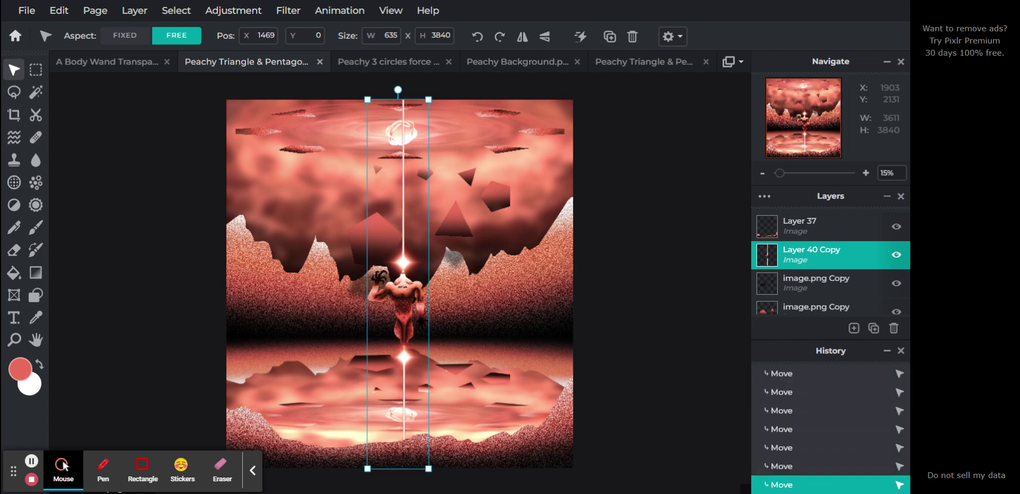
pyautogui.press('Left')
pyautogui.press('Left')
pyautogui.press('Left')
pyautogui.press('Left')
pyautogui.press('Left')
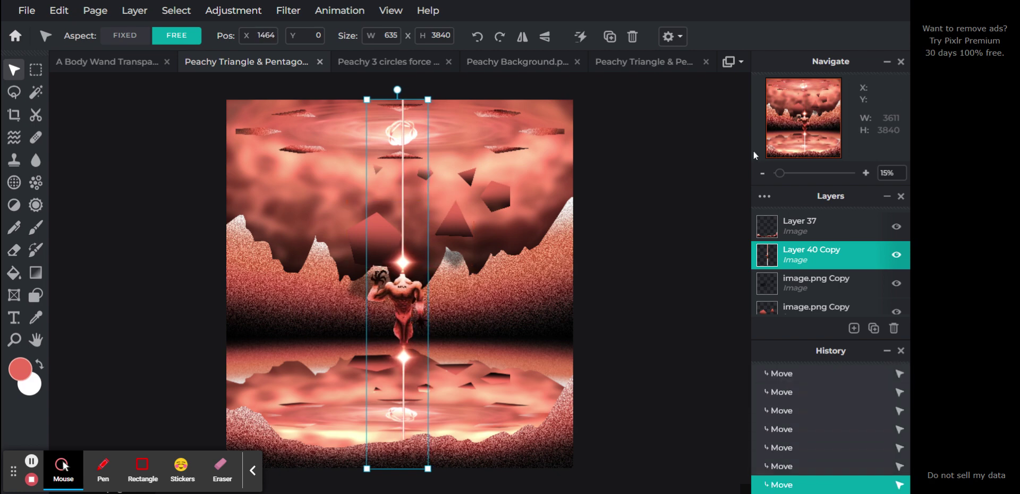
# Add an empty layer directly above Layer 37
pyautogui.moveTo(780, 175); pyautogui.dragTo(787, 176)
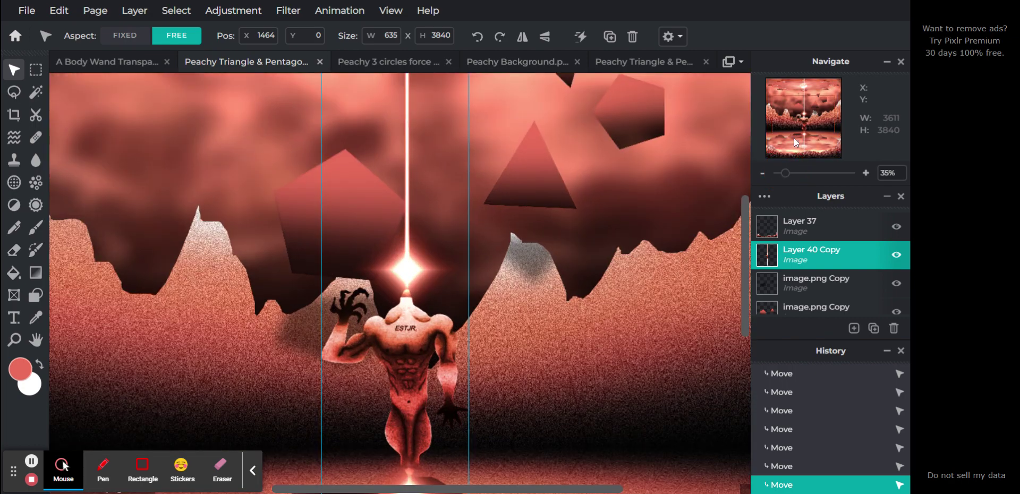
pyautogui.moveTo(800, 114); pyautogui.dragTo(807, 89)
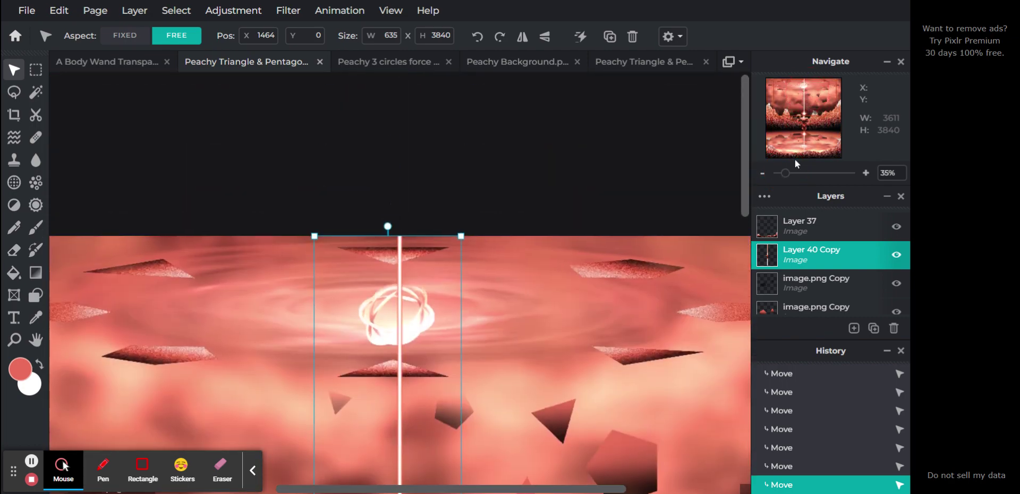
pyautogui.moveTo(785, 173); pyautogui.dragTo(790, 175)
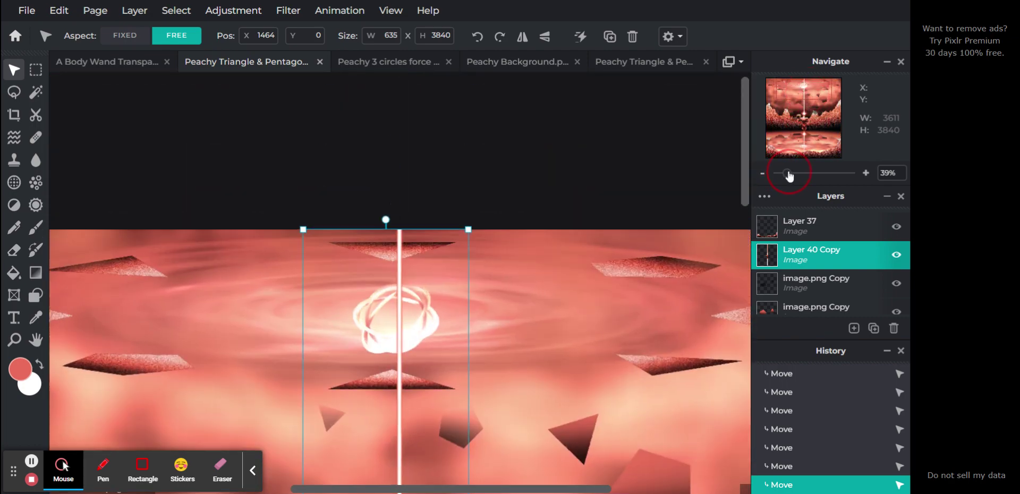
pyautogui.click(789, 229)
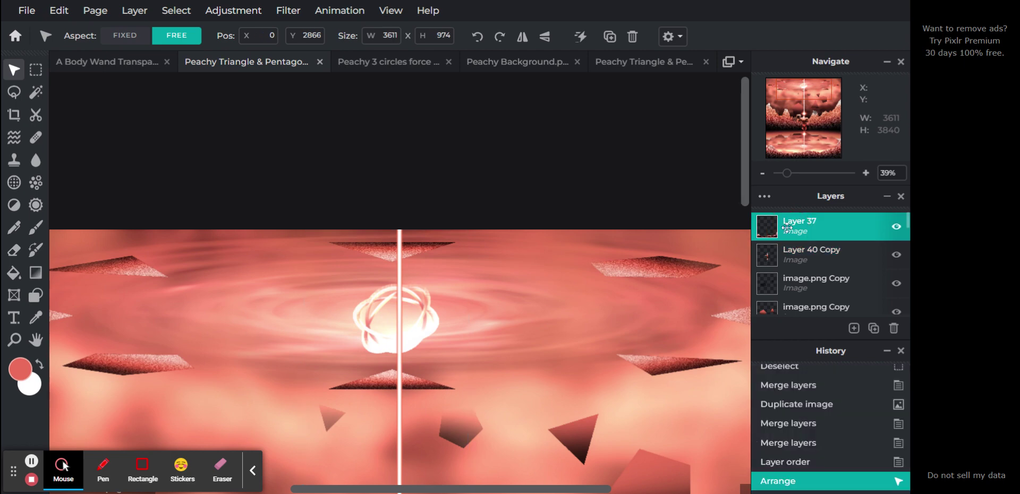
pyautogui.hotkey('ctrl', 'j')
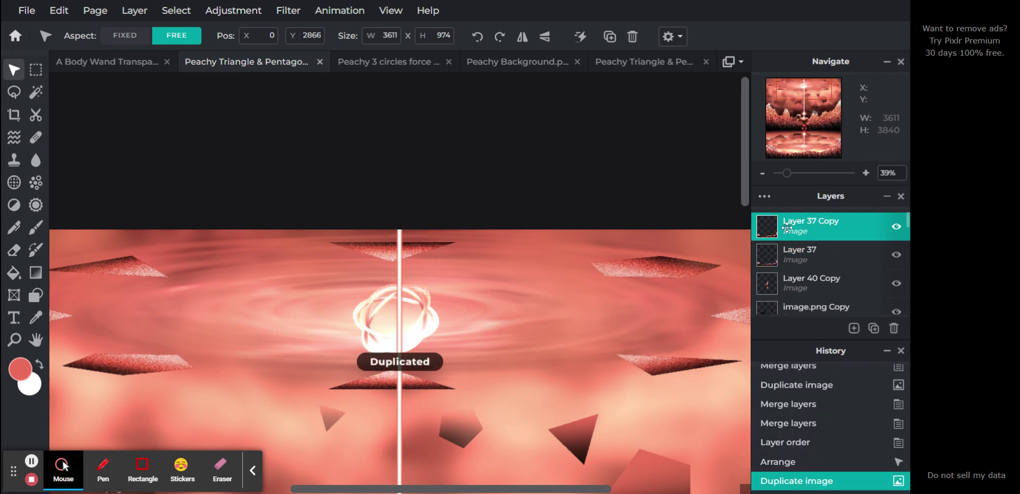
pyautogui.click(783, 460)
pyautogui.click(855, 326)
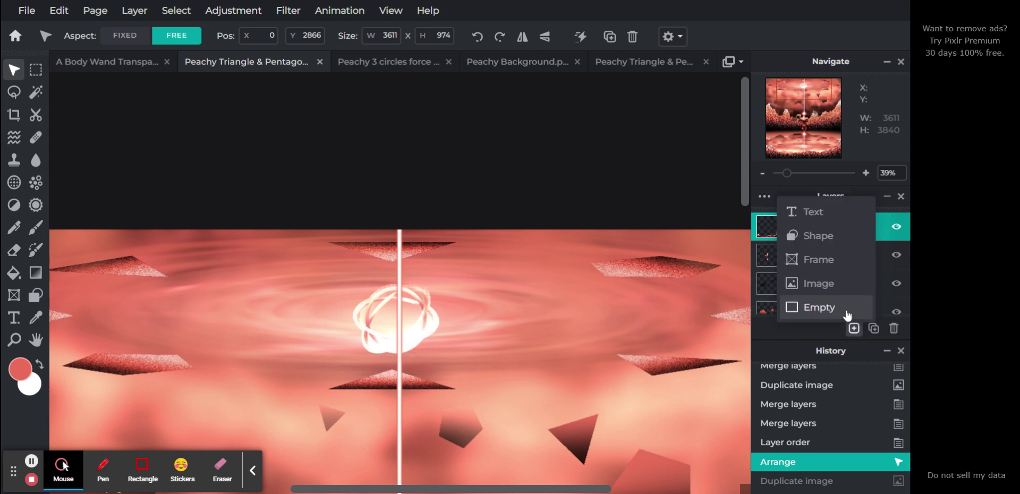
pyautogui.click(847, 308)
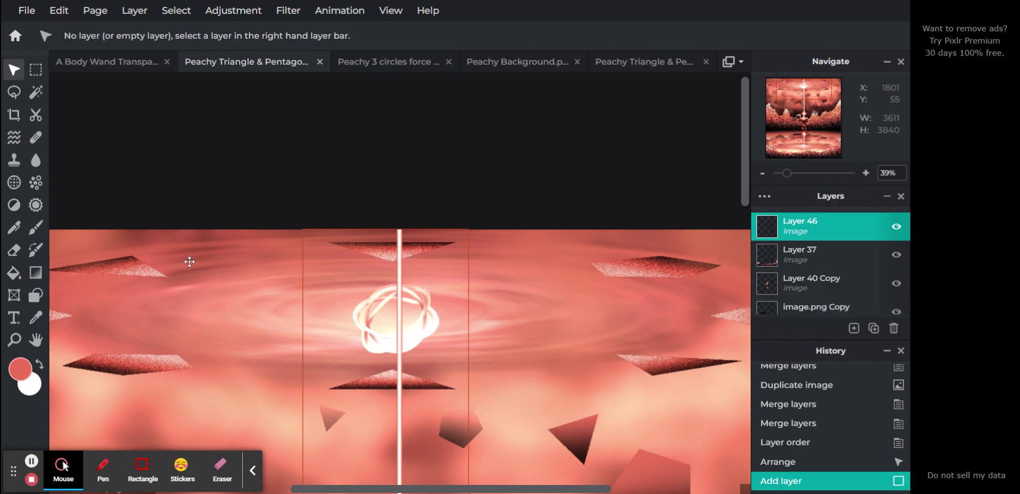
# Set the softness of the 400 px star-shaped brush to 53%
pyautogui.click(34, 231)
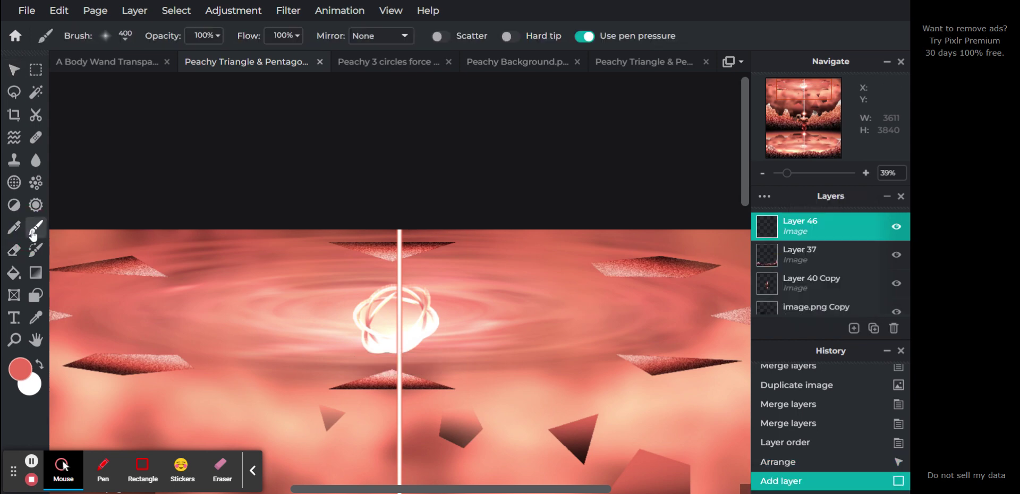
pyautogui.click(122, 39)
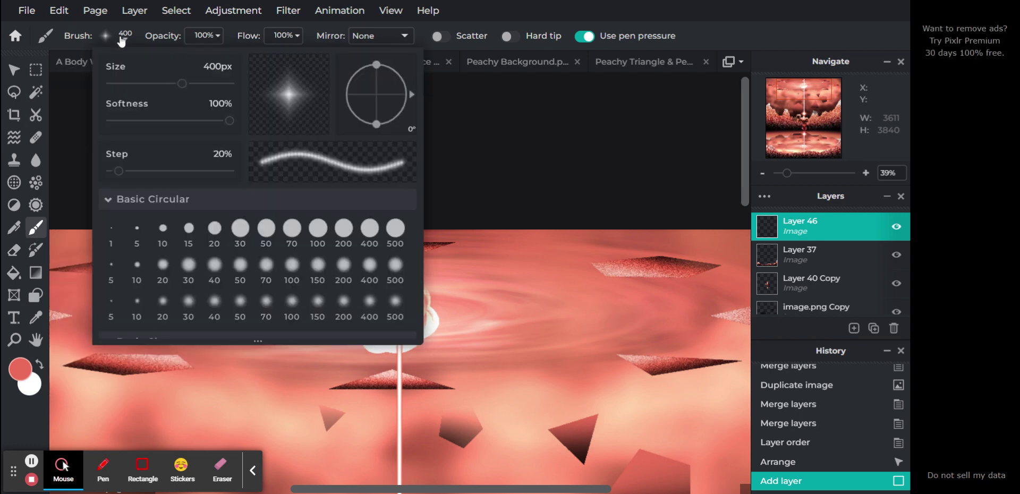
pyautogui.moveTo(198, 120)
pyautogui.mouseDown()
pyautogui.moveTo(161, 122)
pyautogui.moveTo(177, 124)
pyautogui.mouseUp()
pyautogui.scroll(-2, 244, 253)
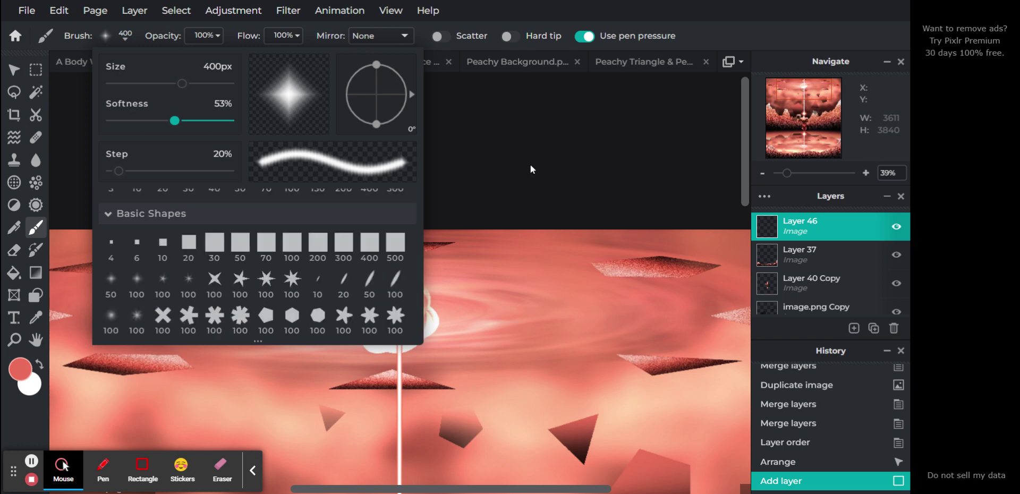
pyautogui.click(553, 12)
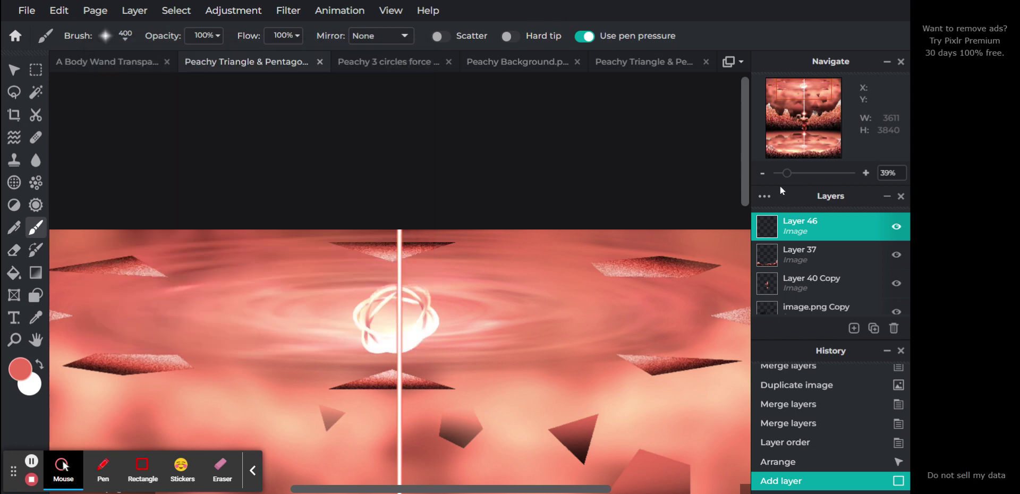
# Draw a white starburst about 1174 × 913 px above the figure with the Sketchy pen at size 22
pyautogui.moveTo(782, 181); pyautogui.dragTo(782, 182)
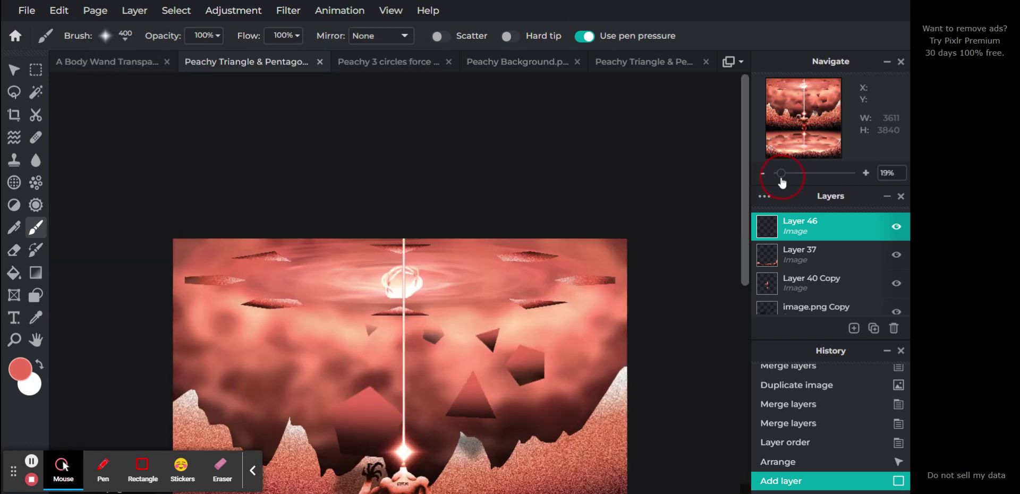
pyautogui.click(14, 227)
pyautogui.click(39, 365)
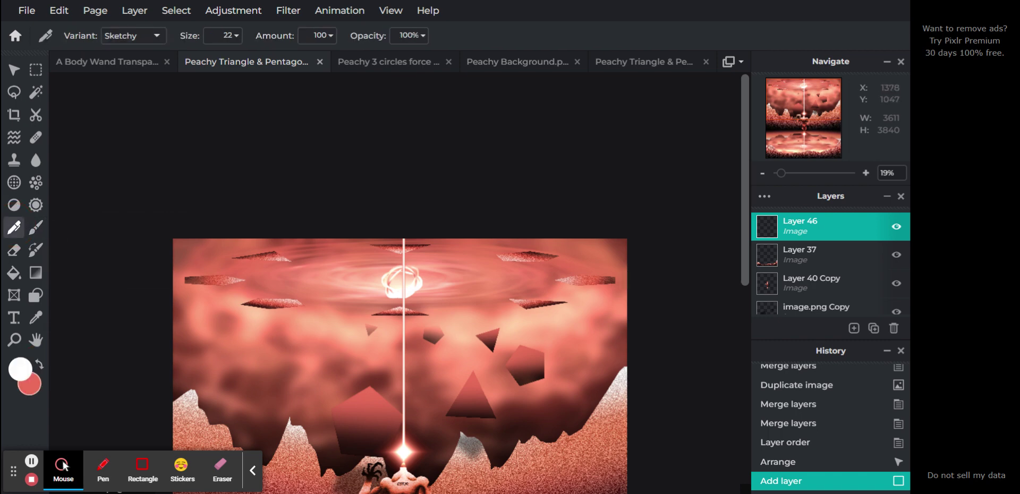
pyautogui.moveTo(351, 370)
pyautogui.mouseDown()
pyautogui.moveTo(372, 410)
pyautogui.moveTo(348, 442)
pyautogui.moveTo(378, 403)
pyautogui.moveTo(416, 404)
pyautogui.moveTo(424, 455)
pyautogui.moveTo(403, 406)
pyautogui.moveTo(385, 424)
pyautogui.moveTo(383, 448)
pyautogui.moveTo(399, 405)
pyautogui.moveTo(469, 406)
pyautogui.moveTo(414, 401)
pyautogui.moveTo(455, 366)
pyautogui.moveTo(410, 403)
pyautogui.moveTo(395, 351)
pyautogui.moveTo(385, 395)
pyautogui.moveTo(339, 369)
pyautogui.mouseUp()
pyautogui.moveTo(398, 402)
pyautogui.mouseDown()
pyautogui.moveTo(438, 346)
pyautogui.moveTo(403, 393)
pyautogui.moveTo(325, 394)
pyautogui.mouseUp()
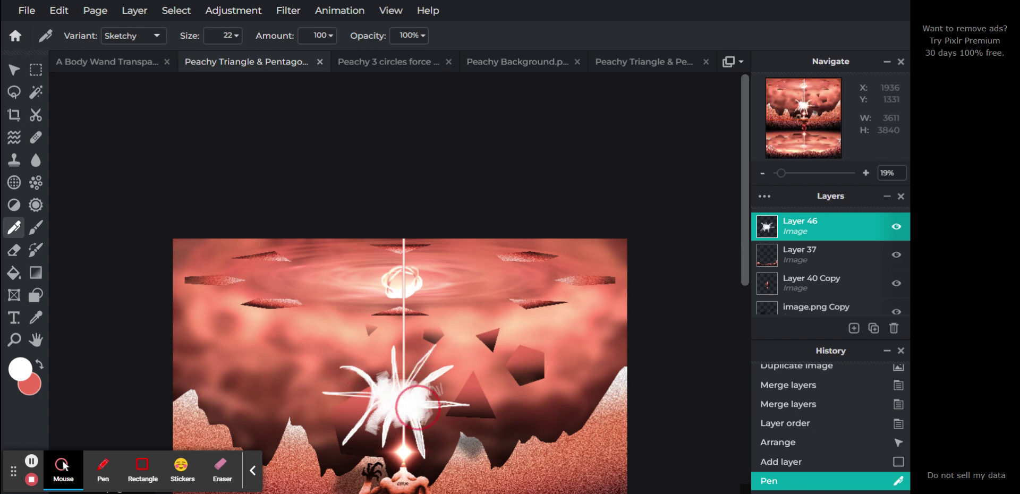
pyautogui.moveTo(418, 406); pyautogui.dragTo(464, 439)
pyautogui.moveTo(394, 398); pyautogui.dragTo(384, 367)
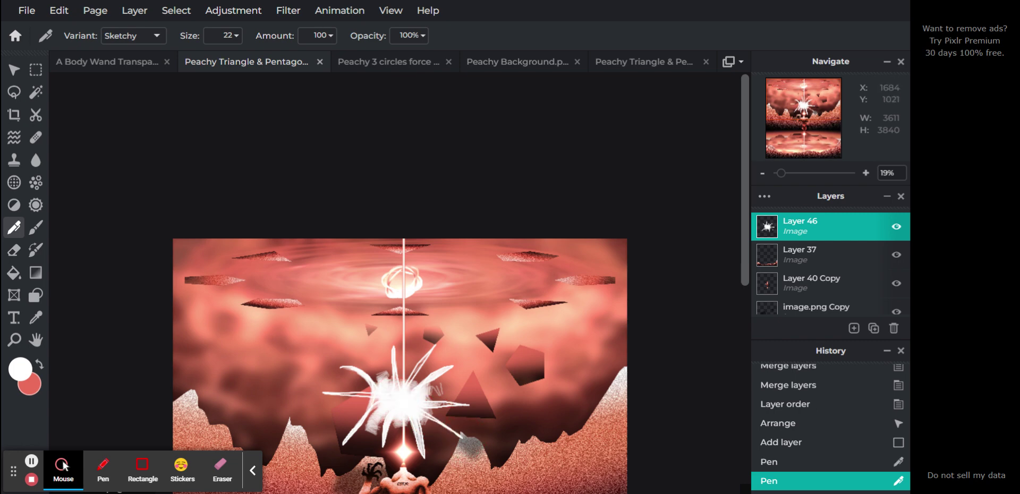
# Move the starburst onto the figure's upper body, flatten it, and scale it proportionally to about 537 × 235 px
pyautogui.click(13, 70)
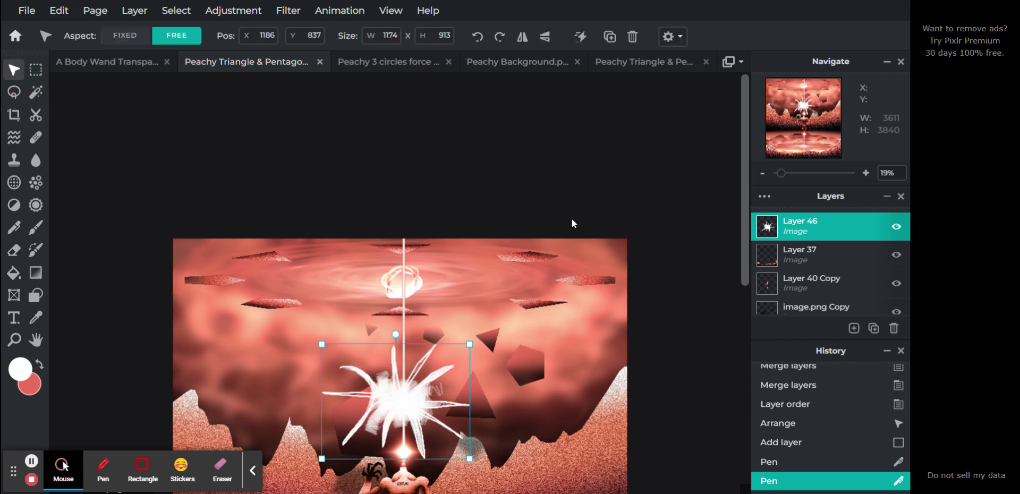
pyautogui.moveTo(802, 114); pyautogui.dragTo(781, 178)
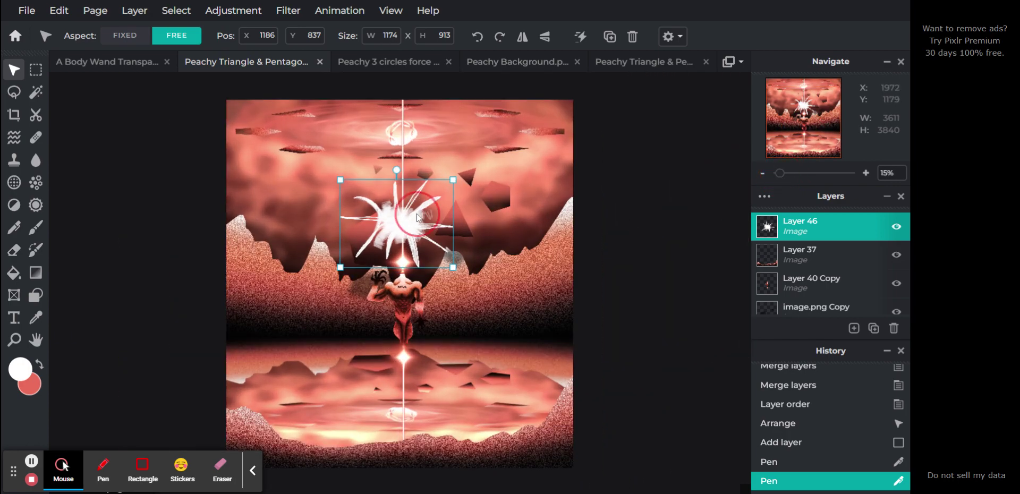
pyautogui.moveTo(401, 242); pyautogui.dragTo(399, 291)
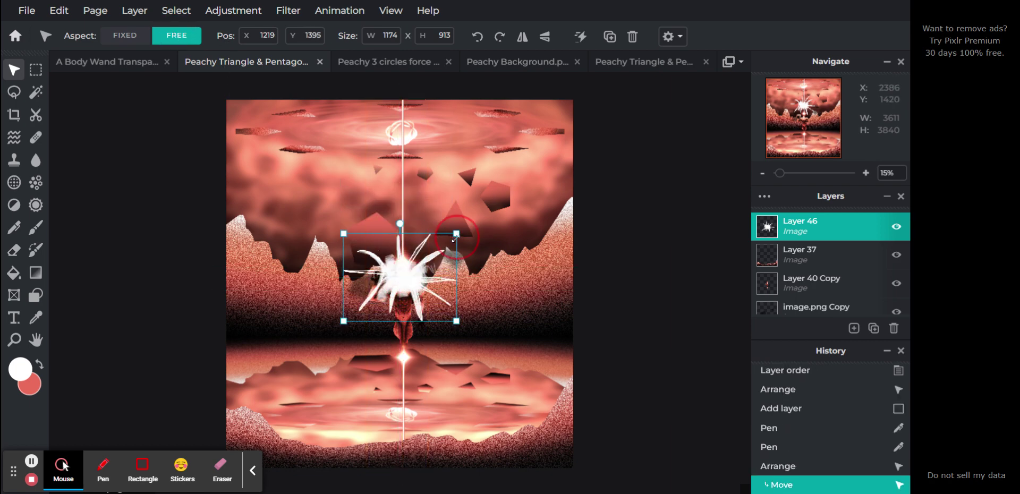
pyautogui.moveTo(455, 238); pyautogui.dragTo(416, 269)
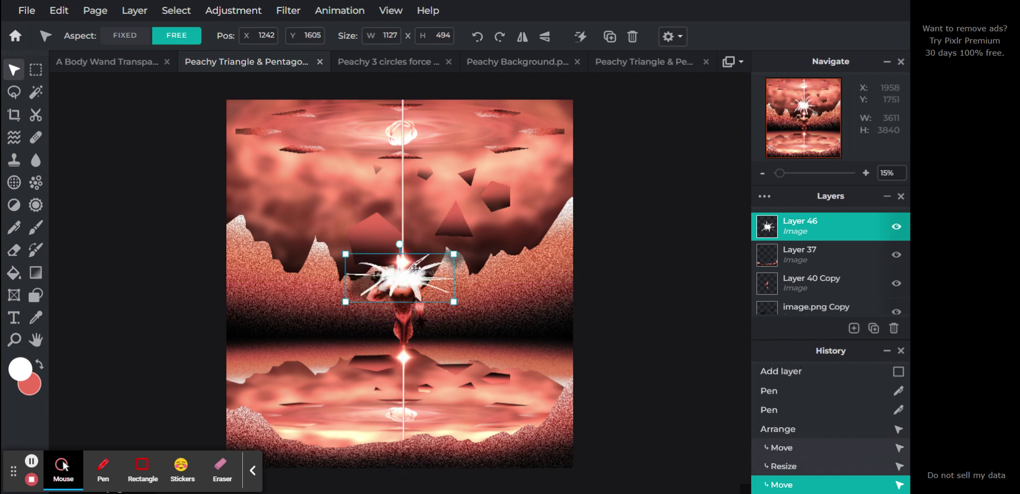
pyautogui.click(125, 35)
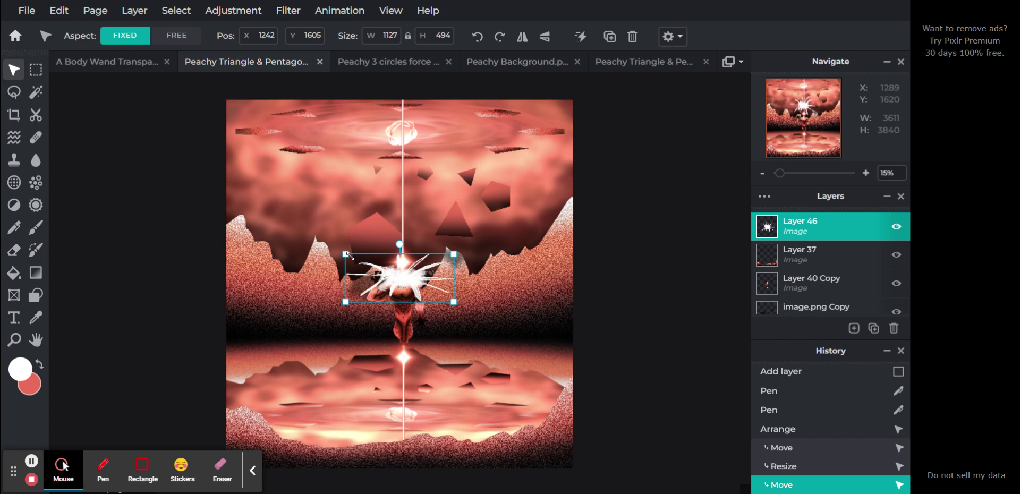
pyautogui.moveTo(355, 258); pyautogui.dragTo(407, 288)
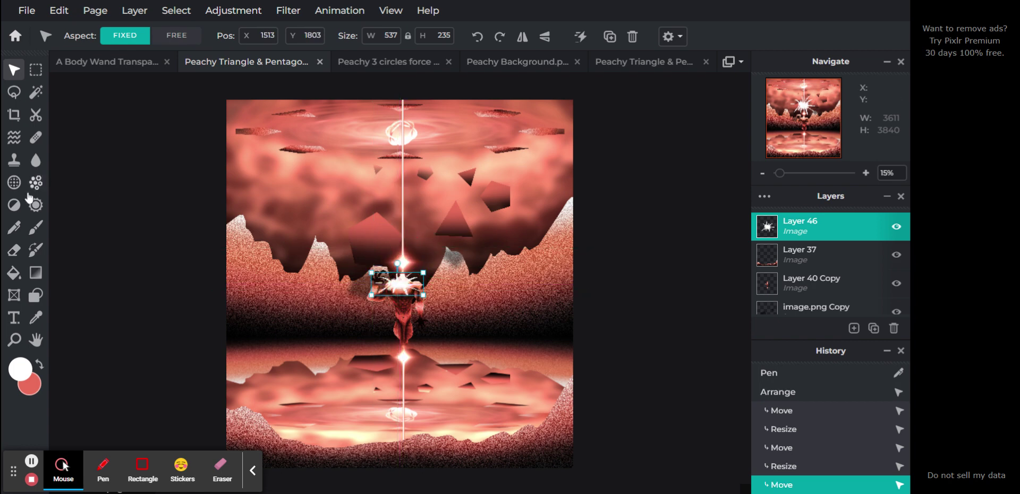
# Scribble white Sketchy pen strokes in the image's upper-left and lower-right corners on the starburst layer
pyautogui.click(14, 228)
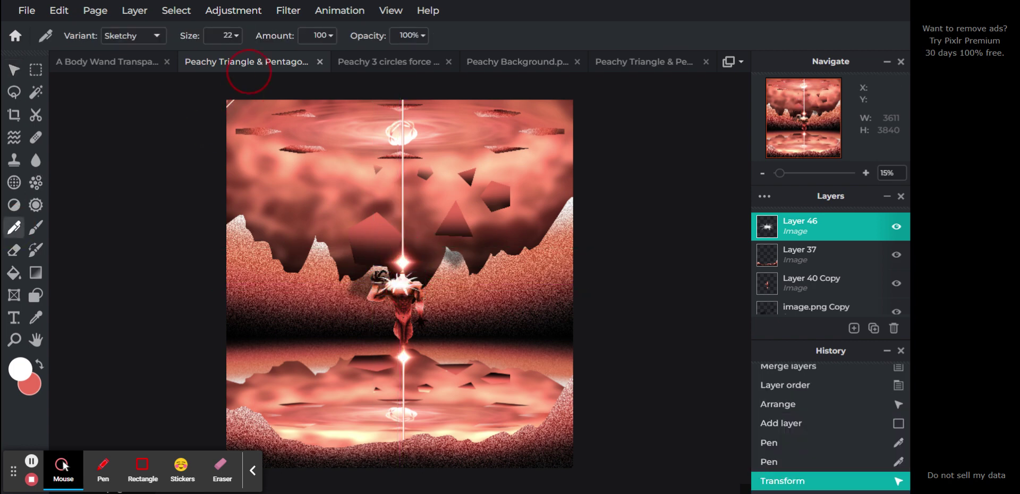
pyautogui.click(205, 122)
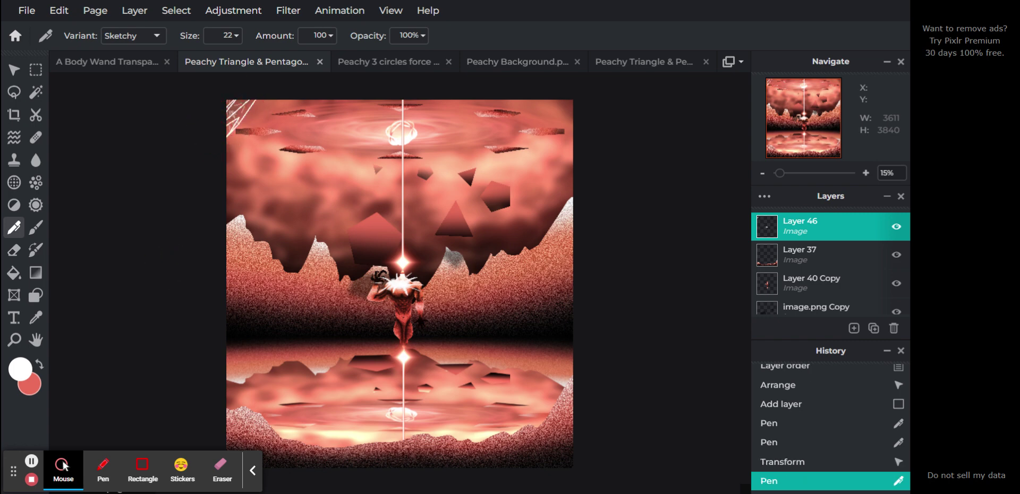
pyautogui.moveTo(554, 469); pyautogui.dragTo(570, 468)
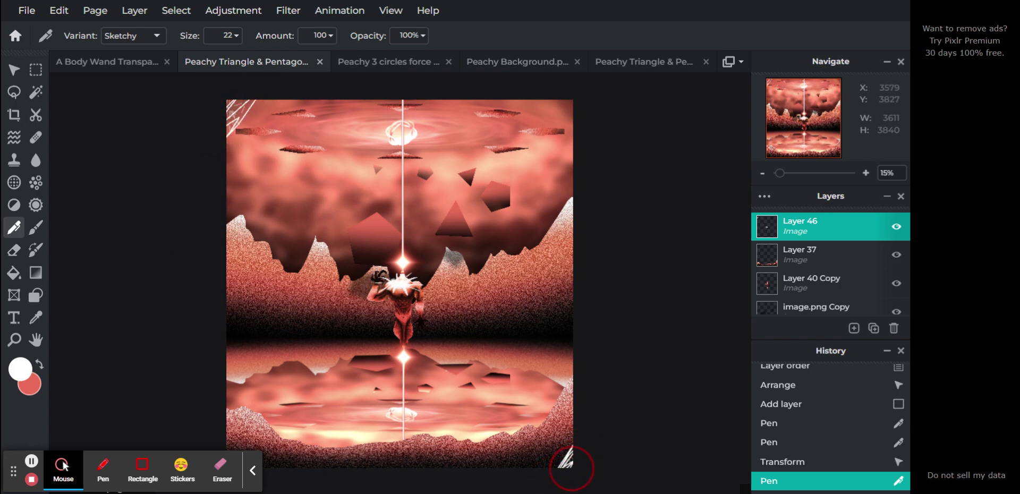
# Erase most of both corner scribbles with a 1000 px eraser at 0% softness, leaving small marks at the extreme corners
pyautogui.click(21, 248)
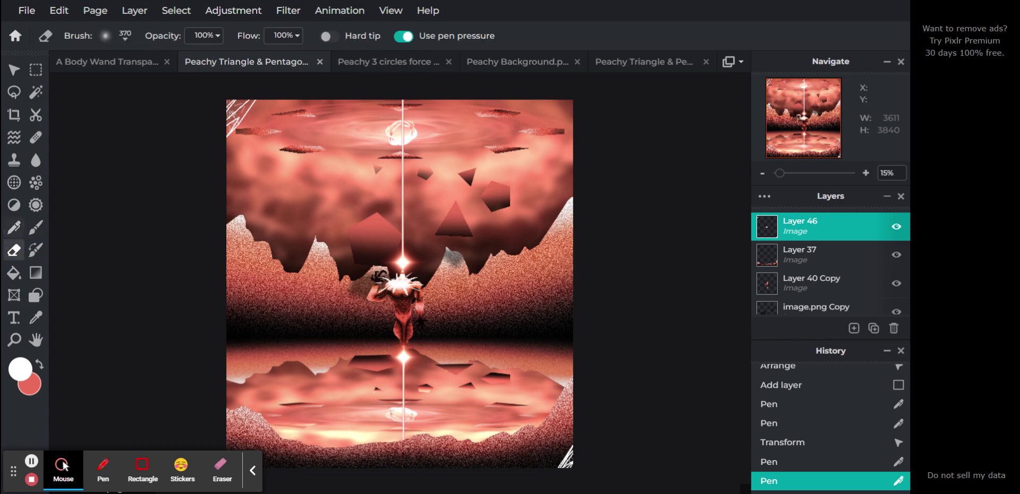
pyautogui.click(125, 36)
pyautogui.moveTo(156, 120); pyautogui.dragTo(21, 123)
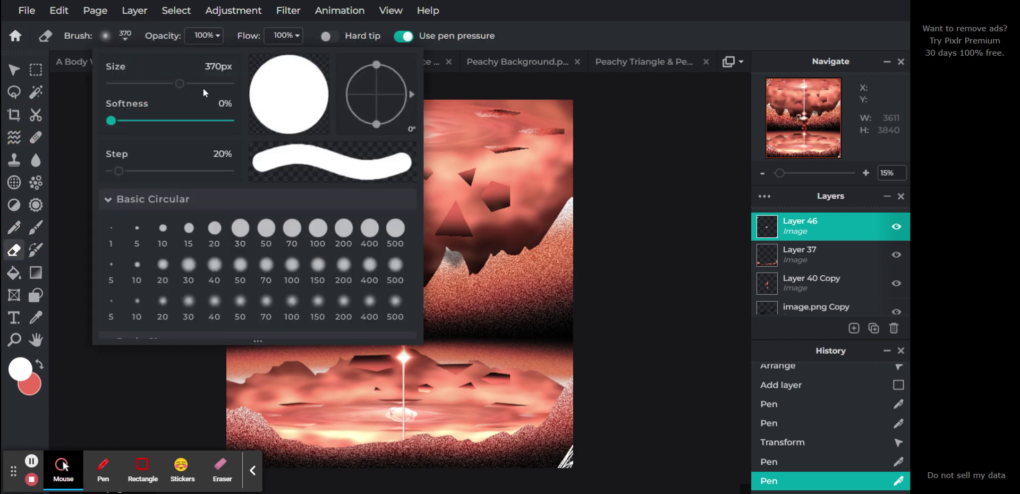
pyautogui.moveTo(203, 85); pyautogui.dragTo(482, 40)
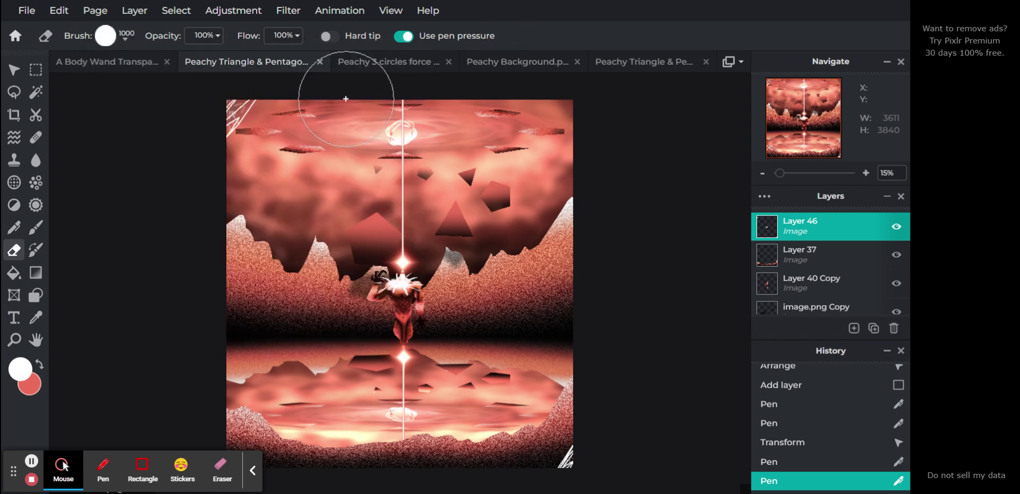
pyautogui.moveTo(282, 125); pyautogui.dragTo(233, 178)
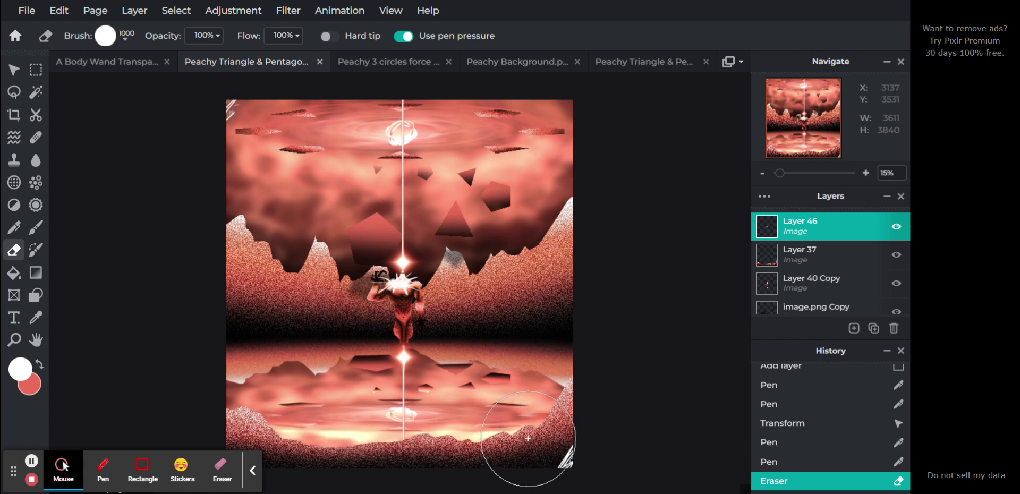
pyautogui.moveTo(528, 438); pyautogui.dragTo(527, 438)
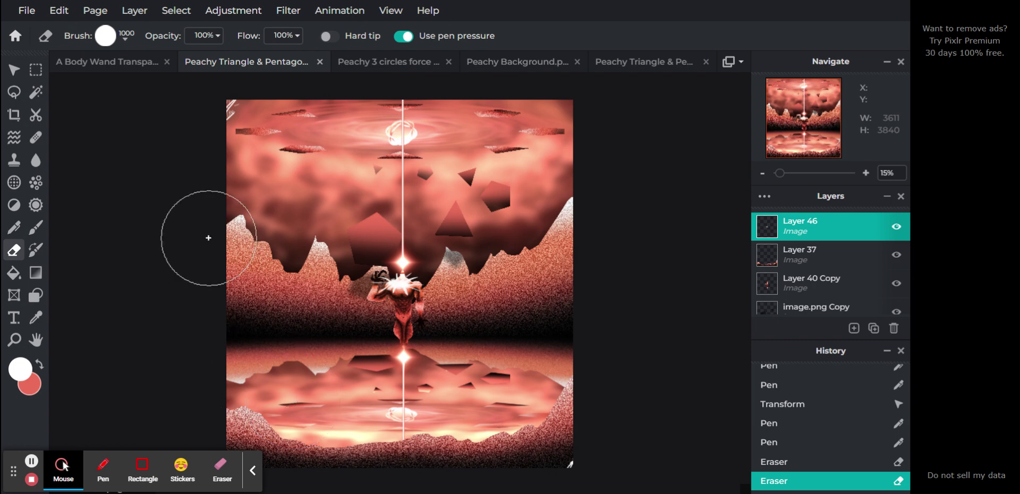
# Apply a Zoom blur to the starburst layer with the amount at 100% and the blur centre at 50% on both axes
pyautogui.click(14, 71)
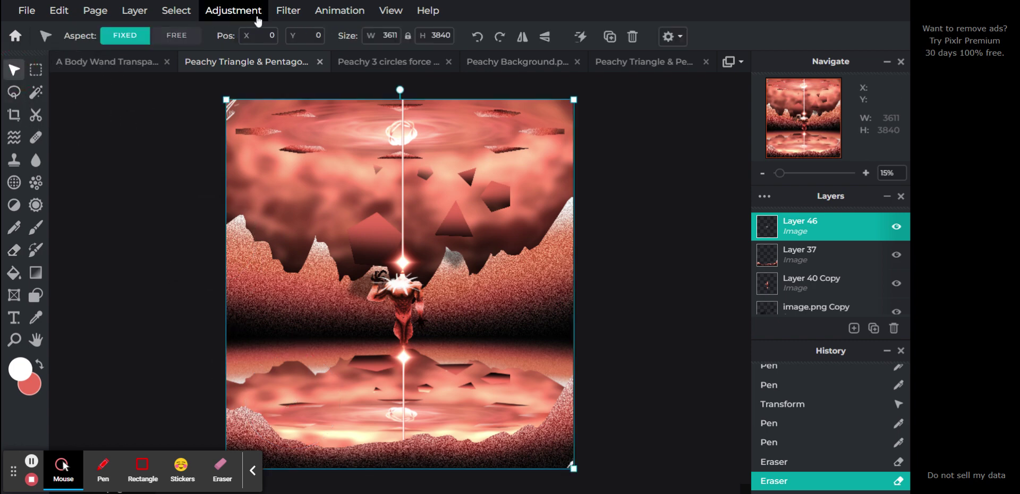
pyautogui.click(288, 11)
pyautogui.moveTo(303, 64)
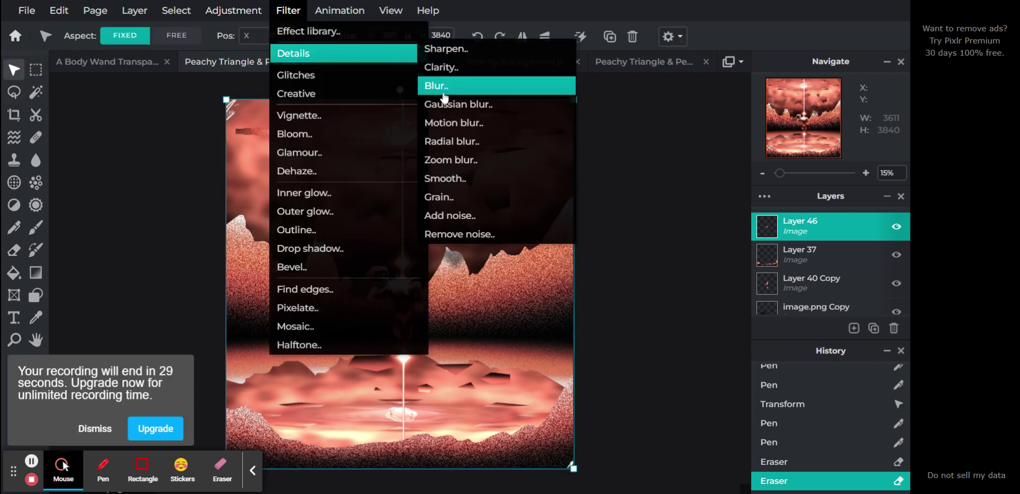
pyautogui.click(449, 162)
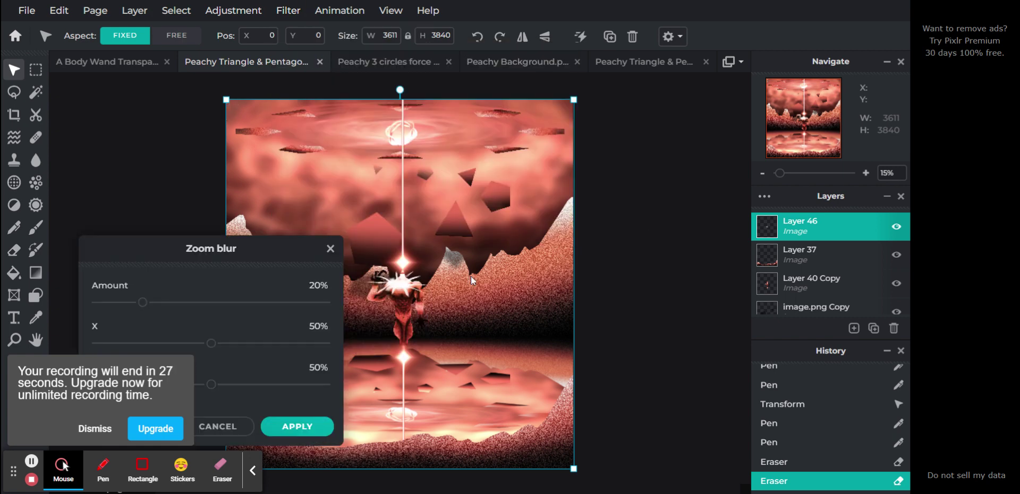
pyautogui.moveTo(143, 302); pyautogui.dragTo(623, 318)
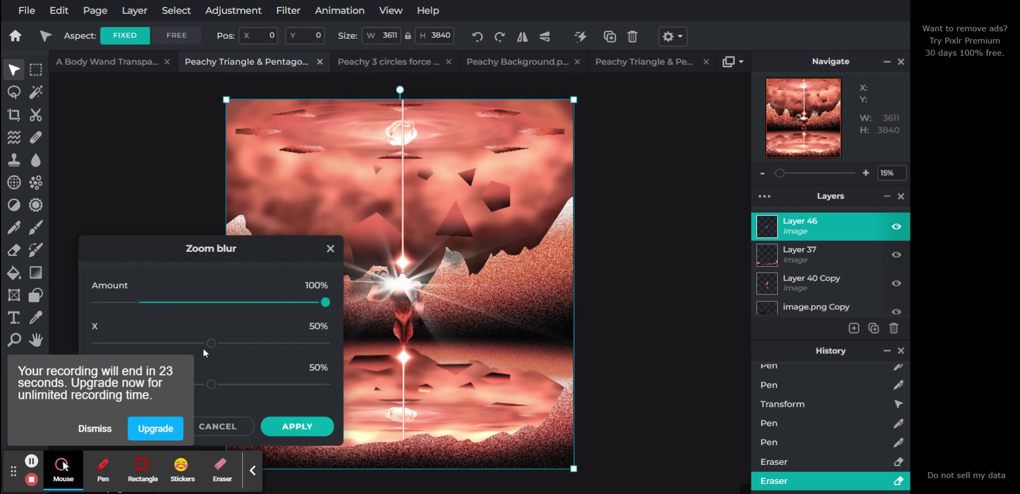
pyautogui.moveTo(213, 389); pyautogui.dragTo(214, 388)
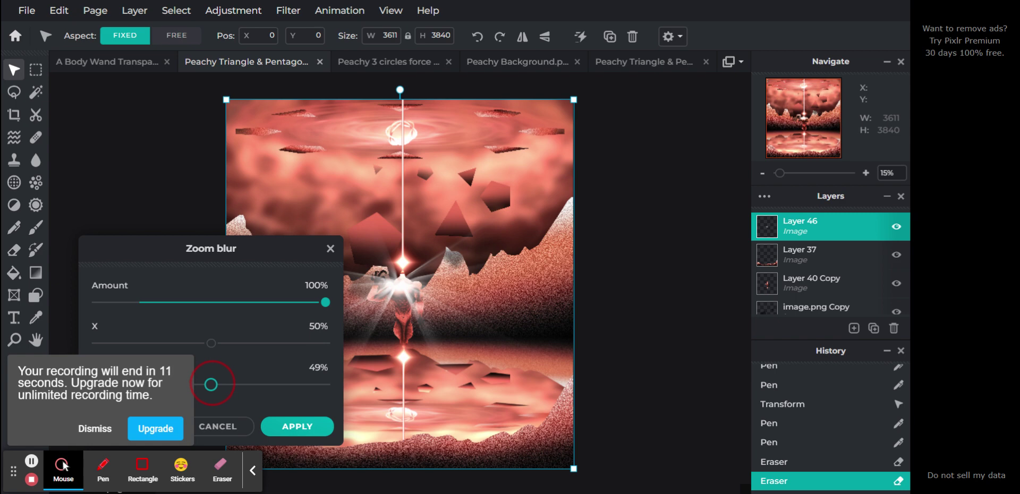
pyautogui.moveTo(211, 385); pyautogui.dragTo(213, 384)
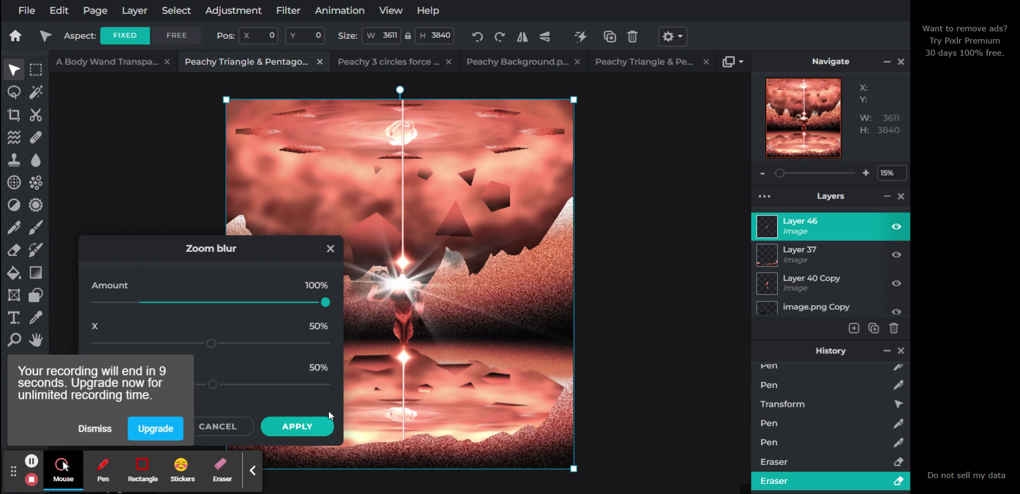
pyautogui.click(296, 425)
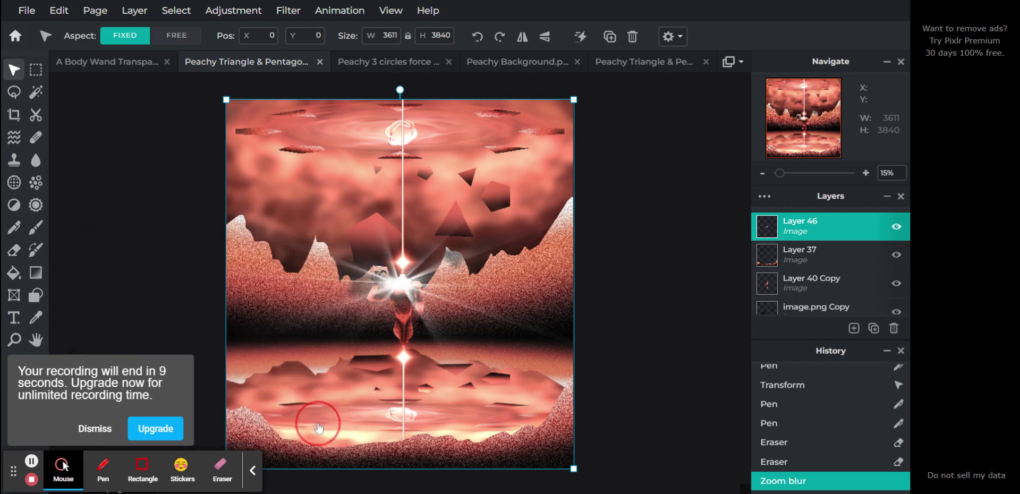
# Move the blurred starburst straight up from the figure onto the glowing ring near the image's upper edge and deselect it
pyautogui.click(671, 253)
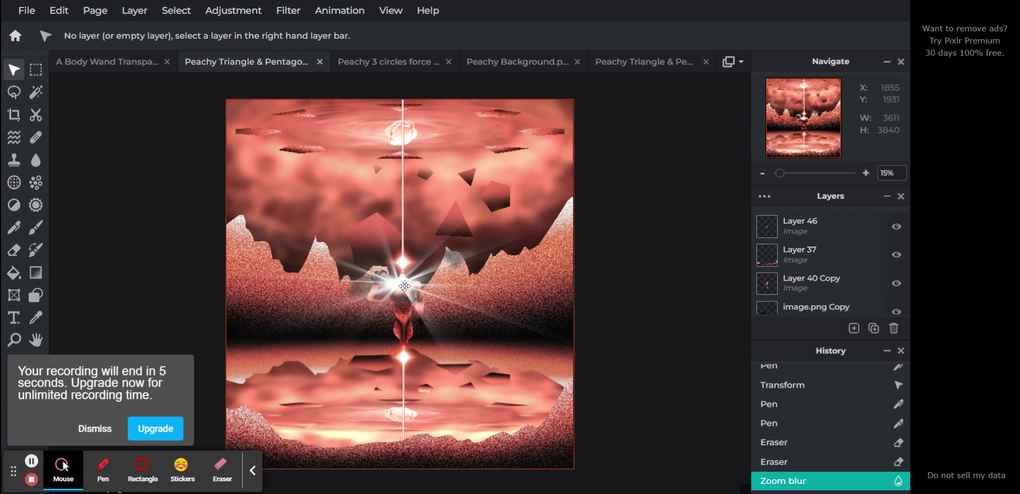
pyautogui.moveTo(405, 286); pyautogui.dragTo(404, 139)
pyautogui.click(676, 205)
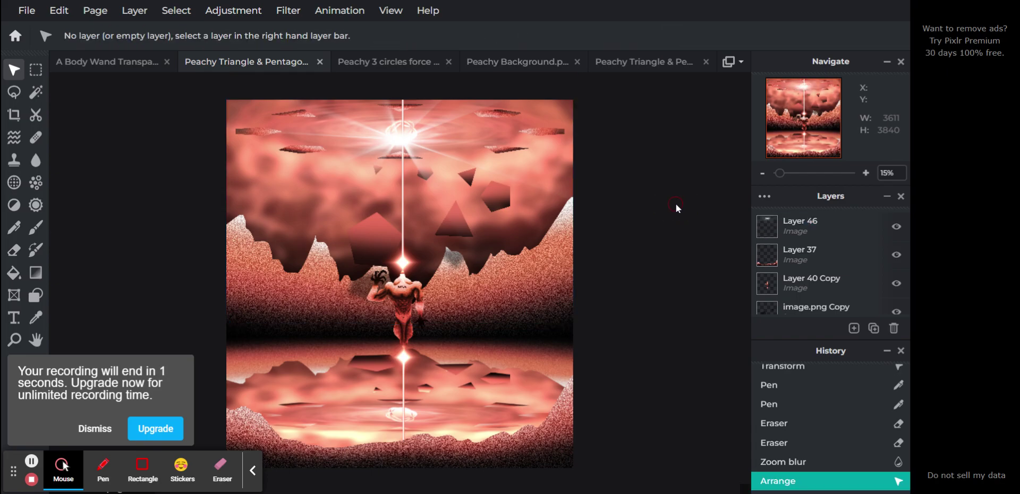